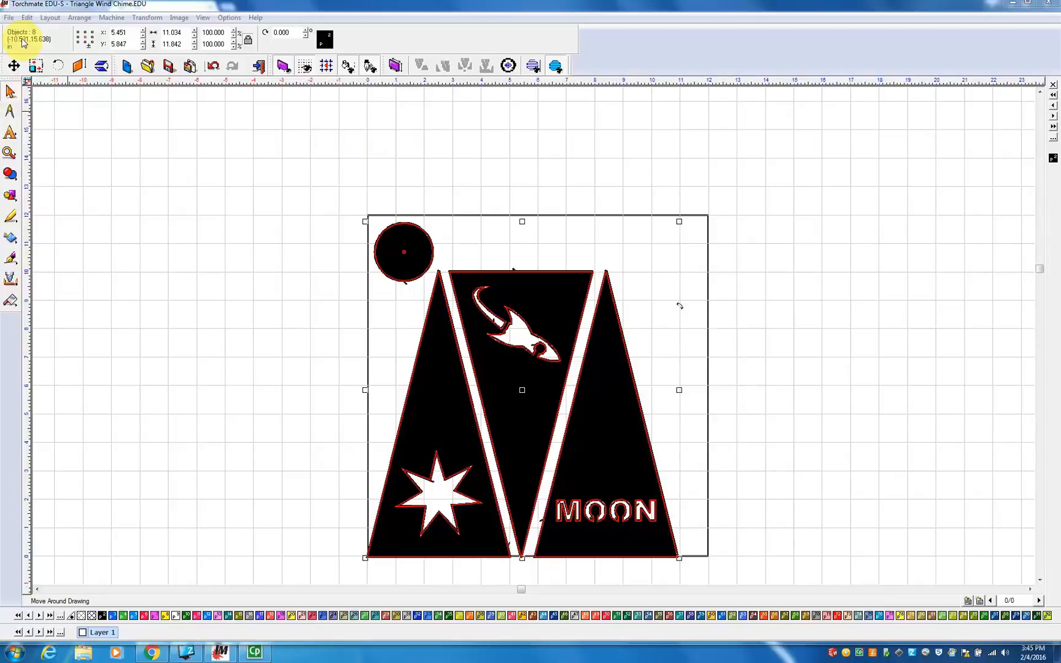
# Create a new drawing and set its material size to 12 inches wide by 12 inches high
pyautogui.click(9, 19)
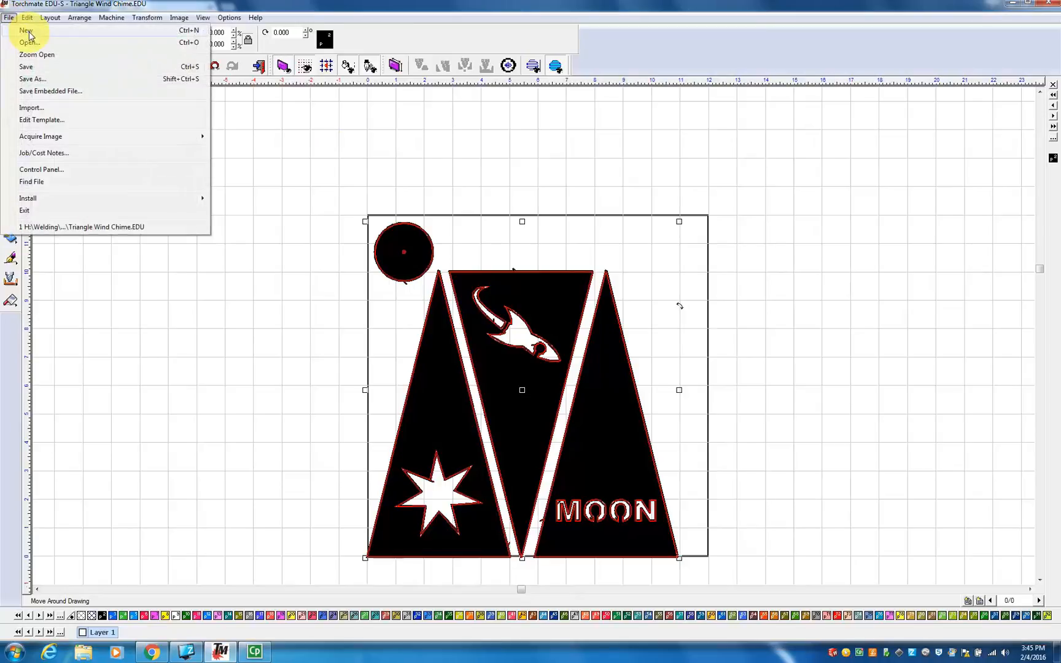
pyautogui.click(28, 32)
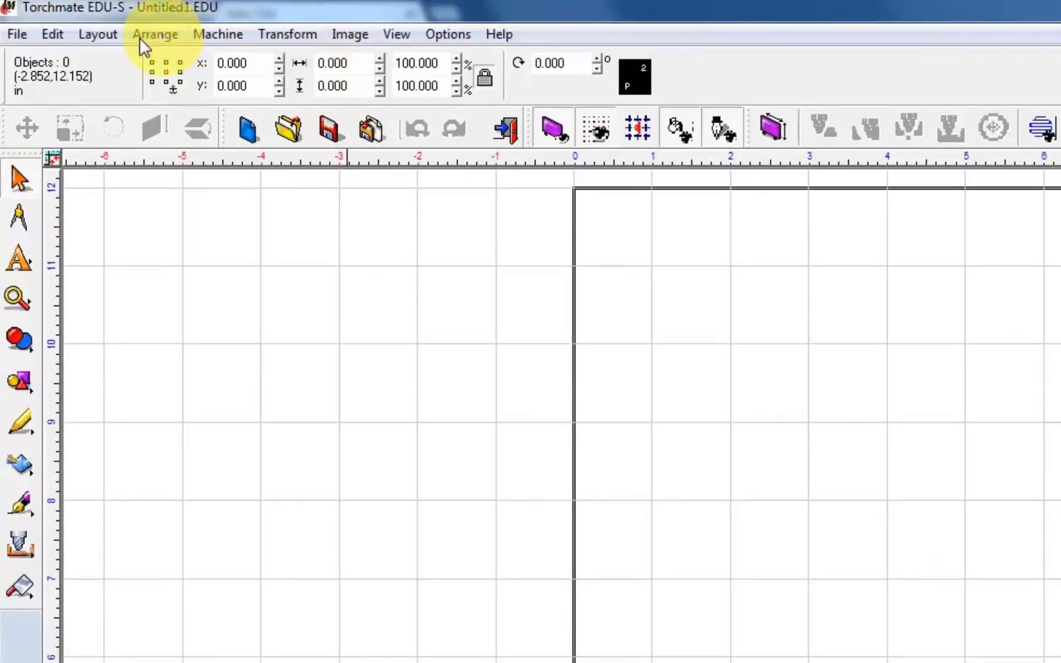
pyautogui.click(114, 39)
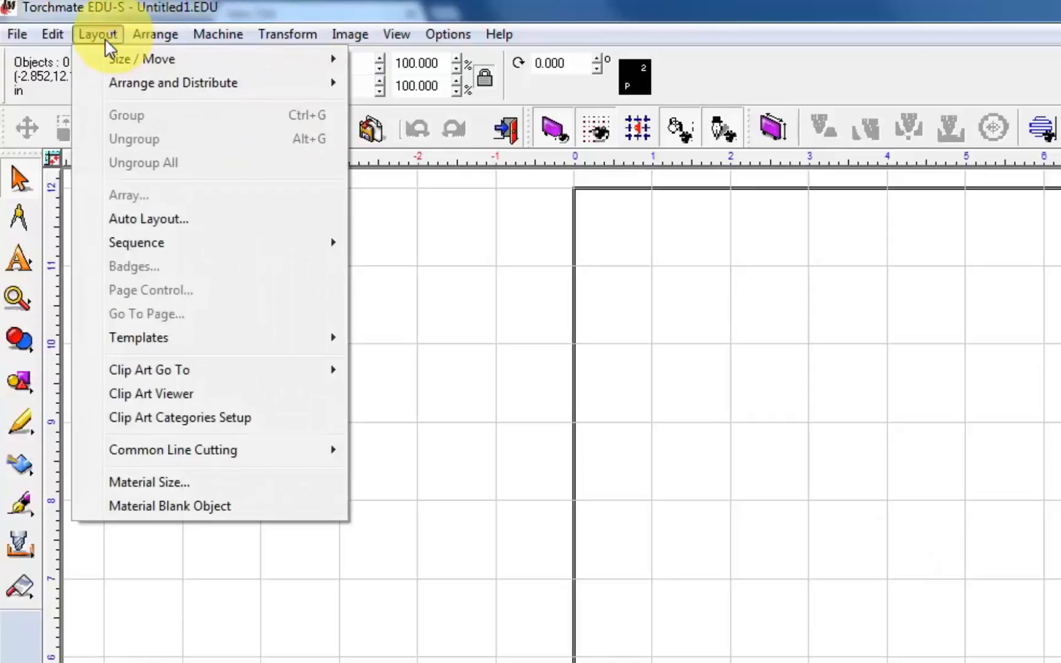
pyautogui.click(147, 484)
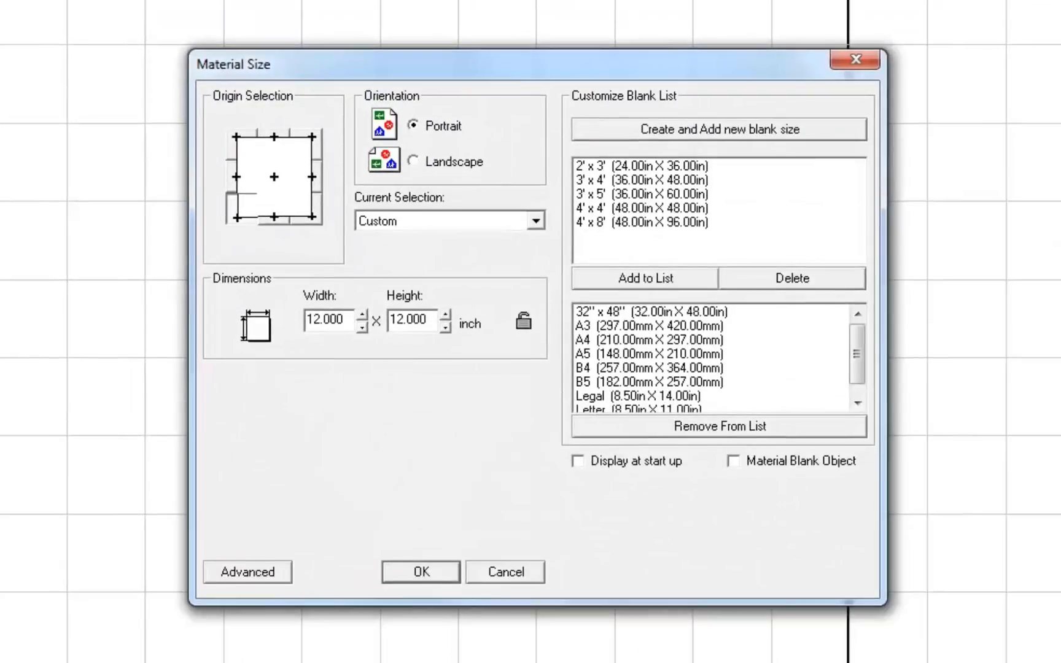
pyautogui.moveTo(337, 322); pyautogui.dragTo(279, 329)
pyautogui.write('12')
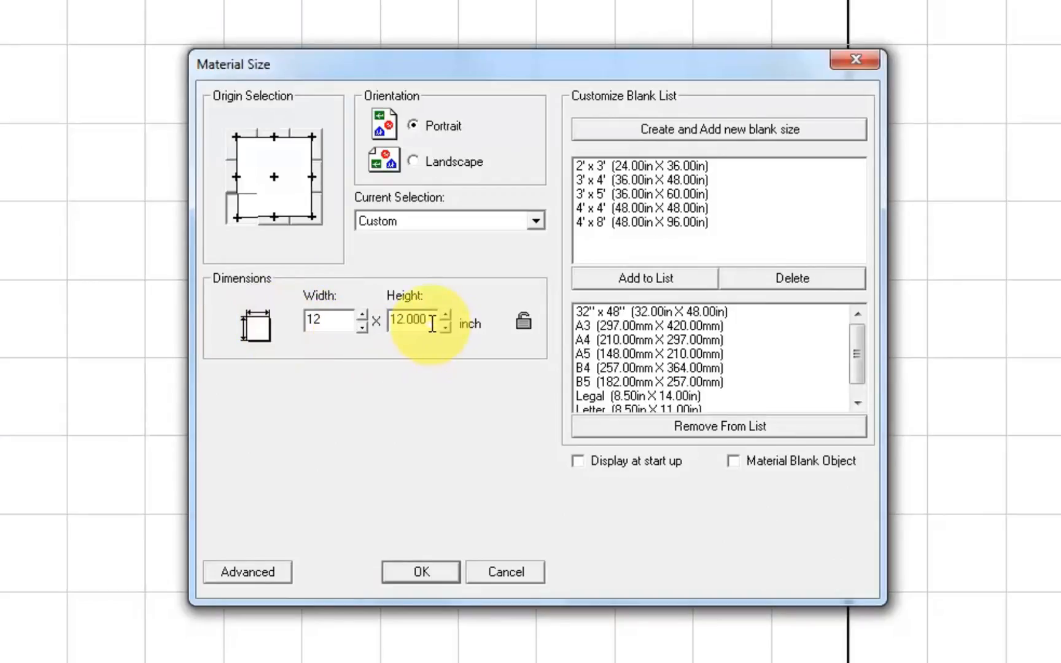
pyautogui.doubleClick(426, 320)
pyautogui.write('12')
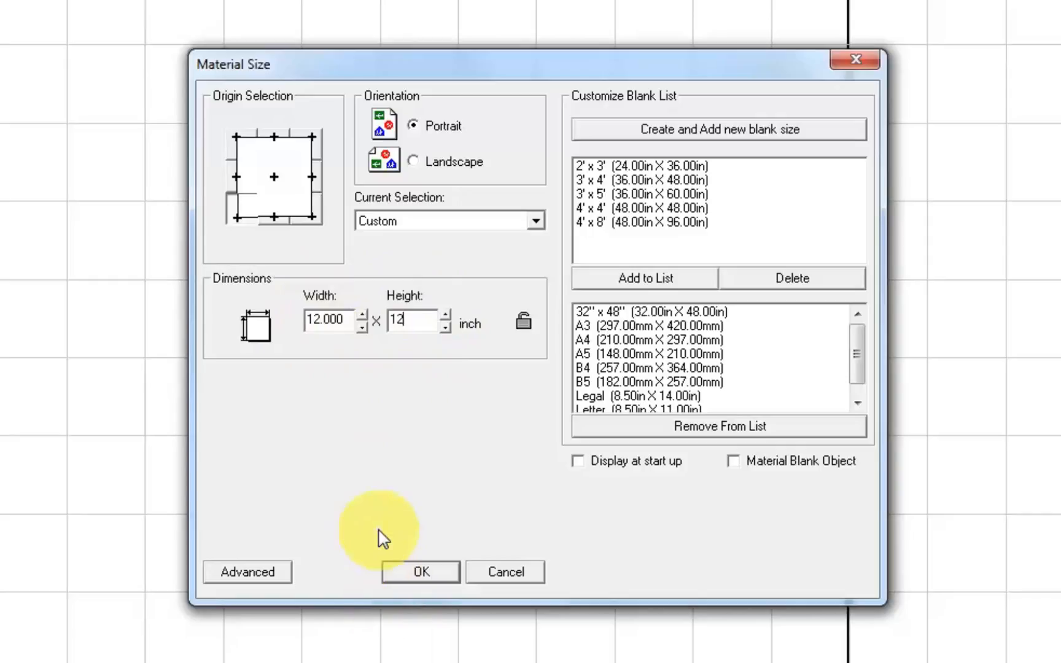
pyautogui.click(424, 572)
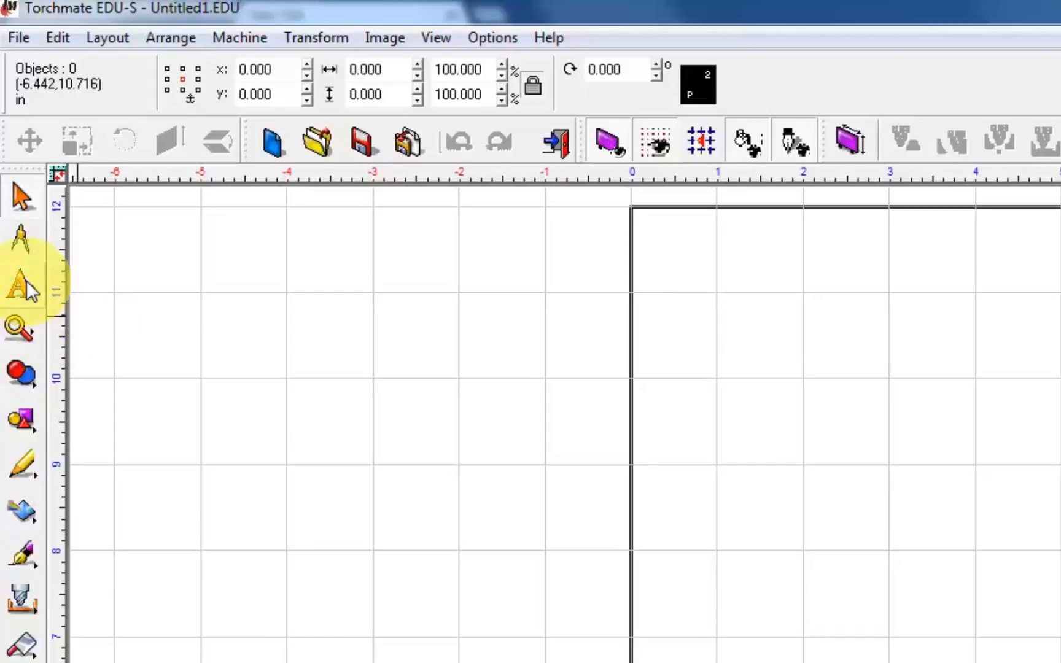
# Draw a three-sided polygon about 4.04 by 3.5 inches on the material, inside its left half
pyautogui.click(14, 414)
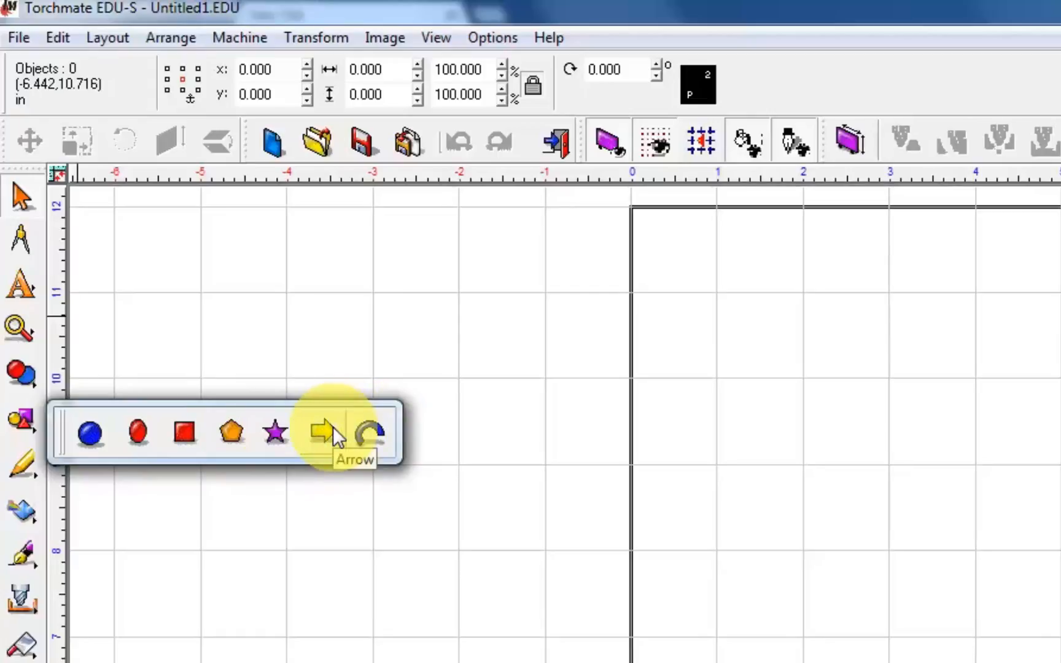
pyautogui.click(233, 429)
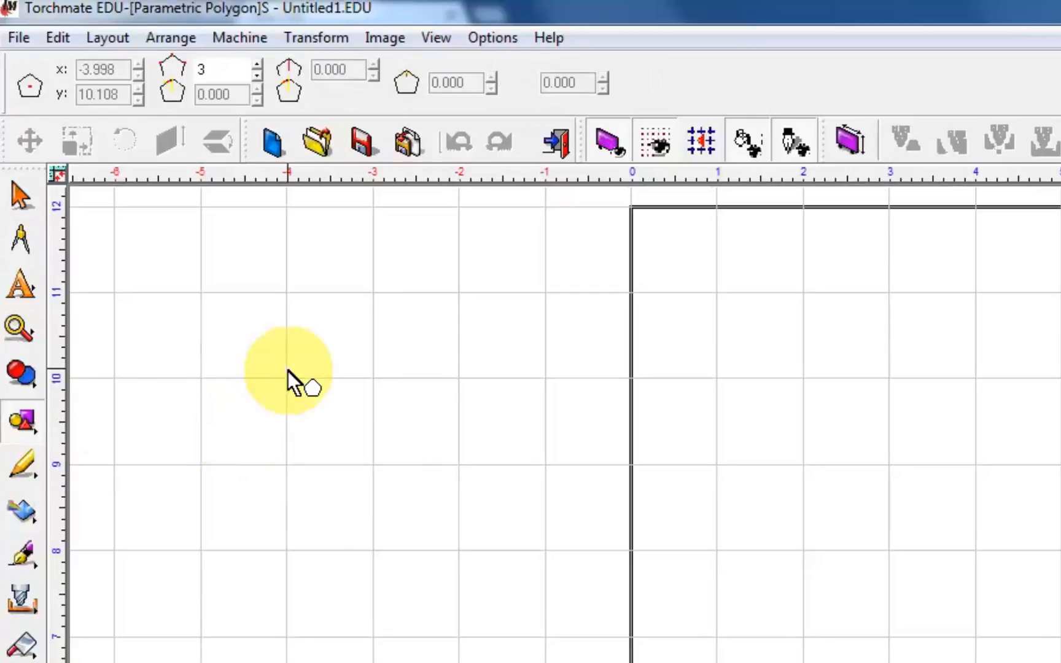
pyautogui.click(226, 70)
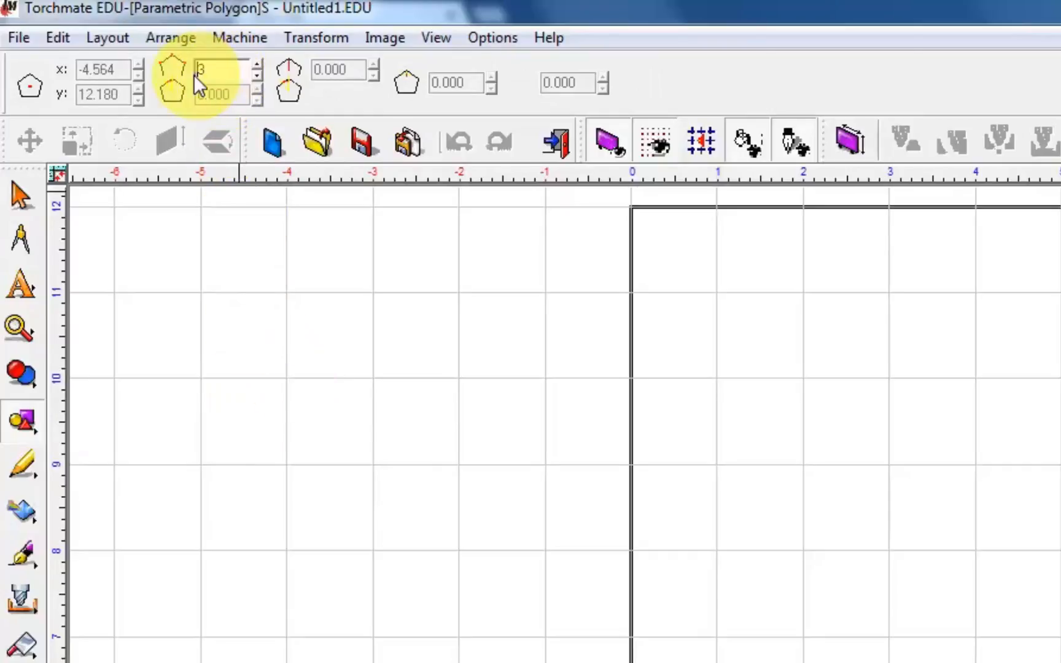
pyautogui.doubleClick(228, 70)
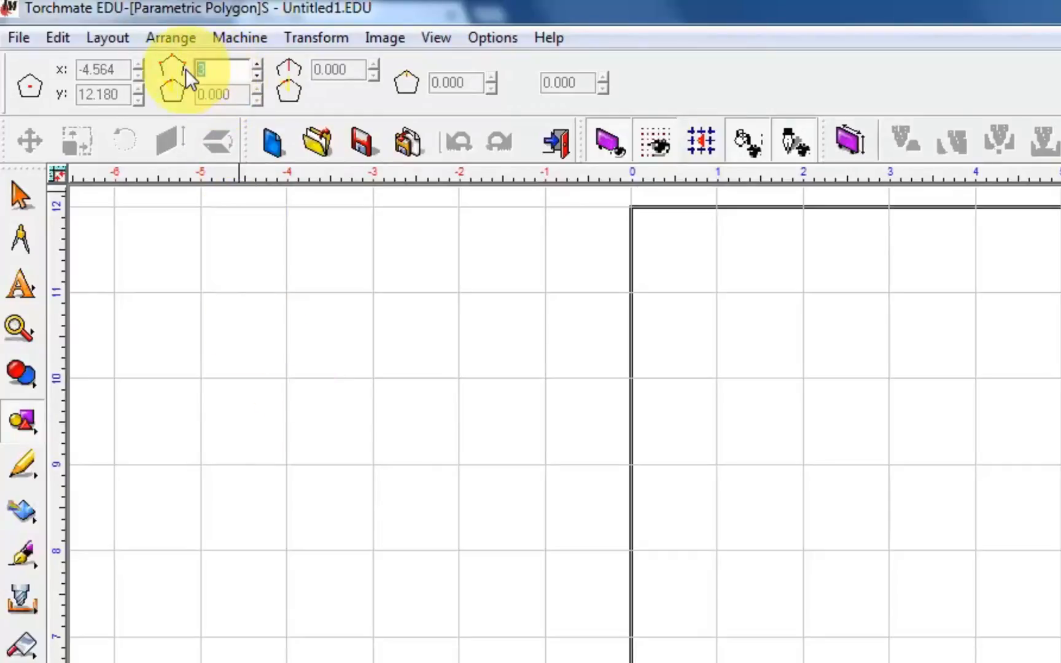
pyautogui.write('3')
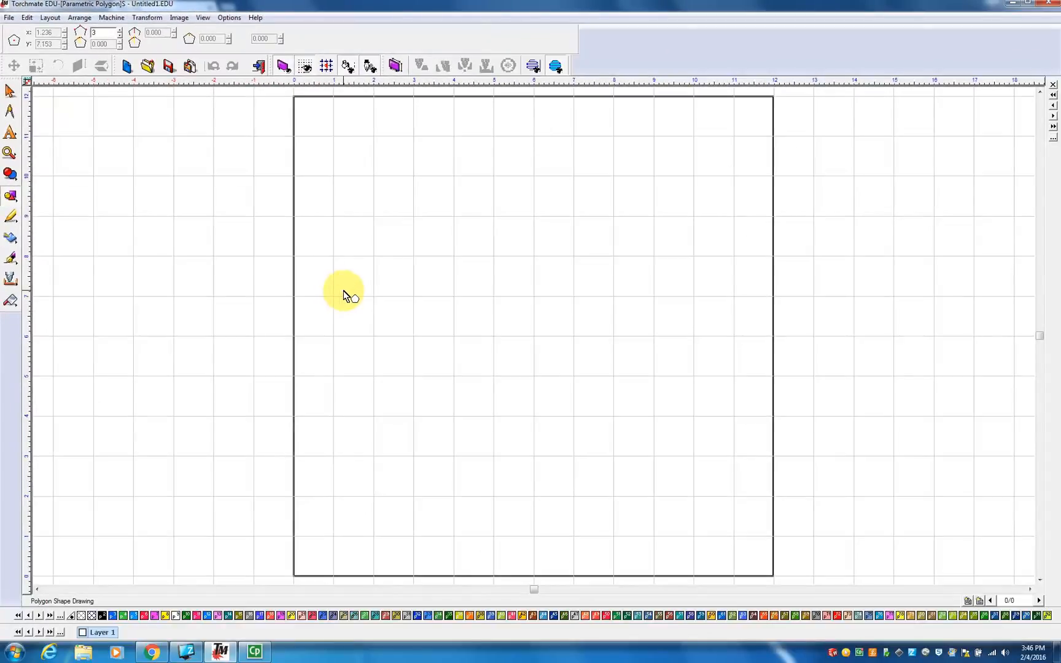
pyautogui.moveTo(344, 294); pyautogui.dragTo(504, 385)
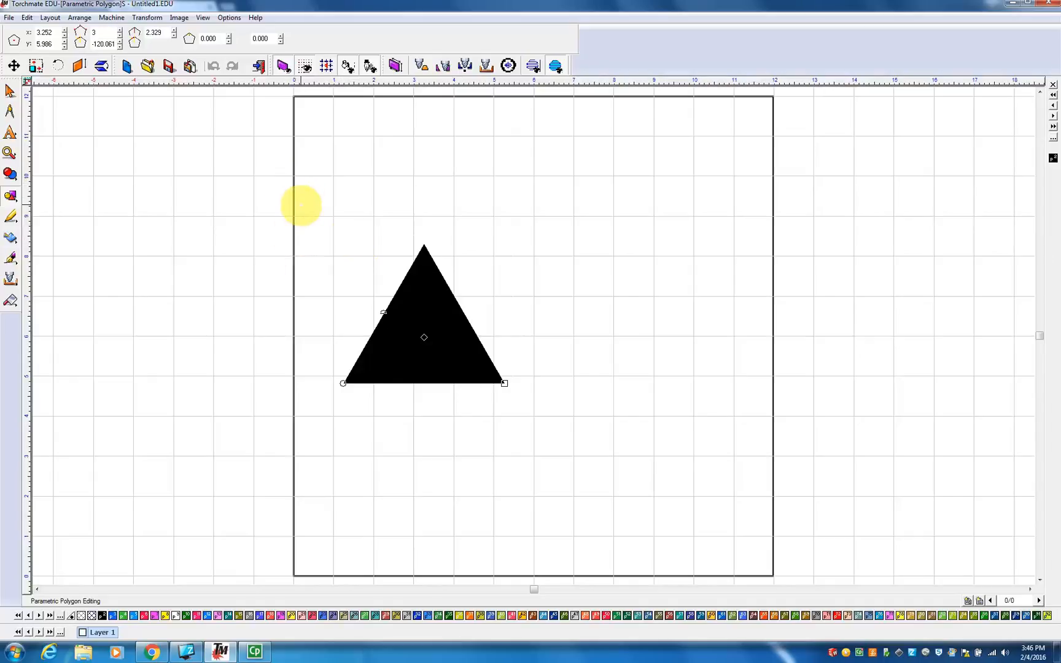
pyautogui.press('space')
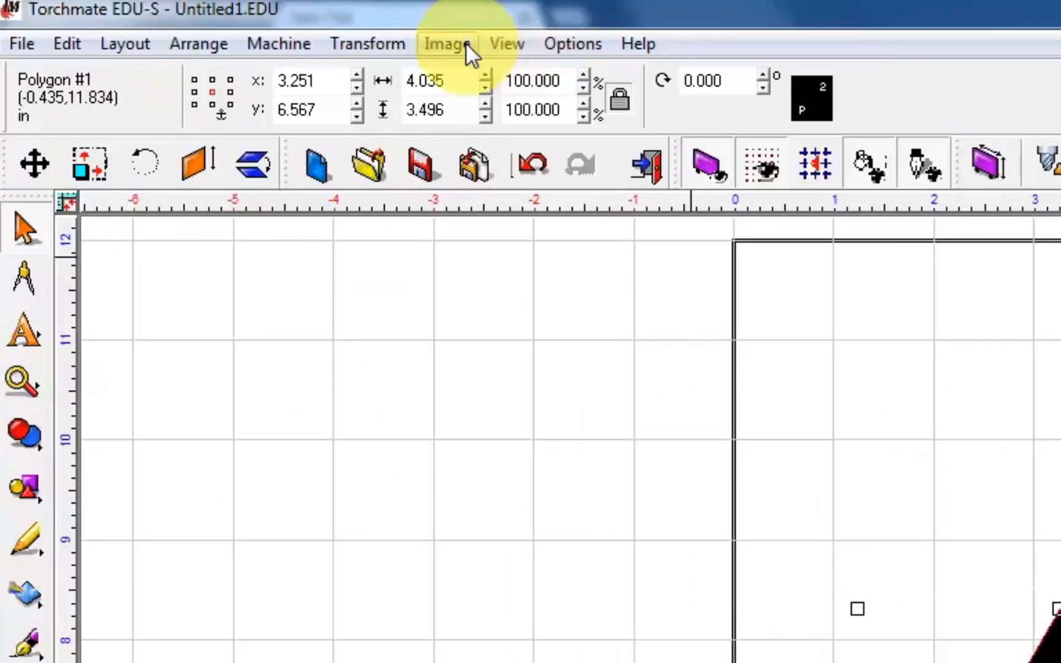
# Turn off the fill display so the triangle shows only as an outline
pyautogui.click(185, 17)
pyautogui.moveTo(200, 16)
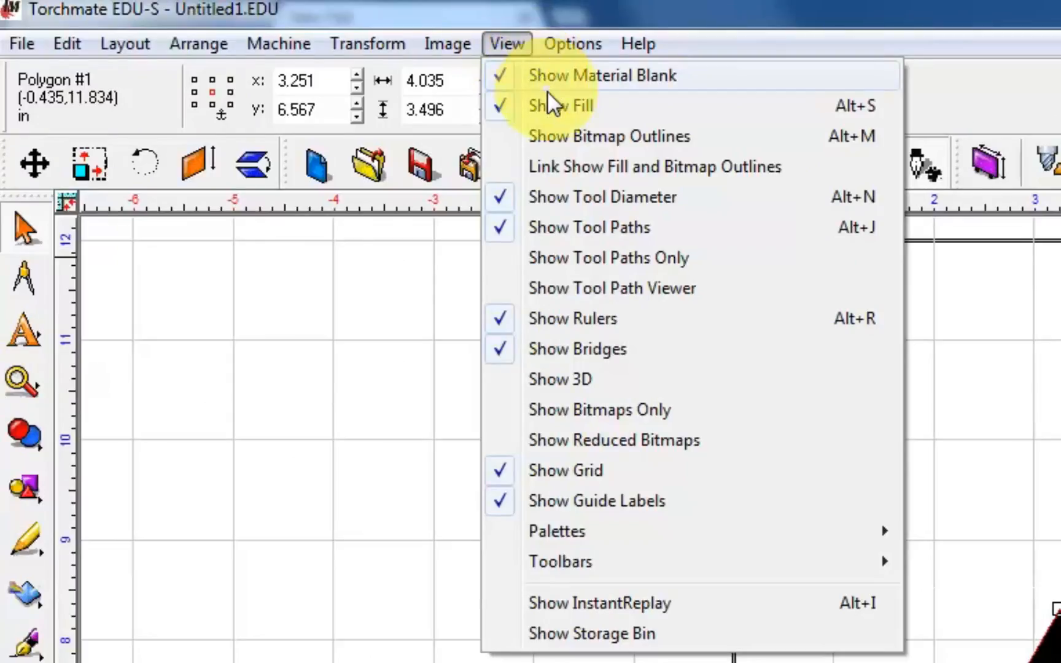
pyautogui.click(585, 110)
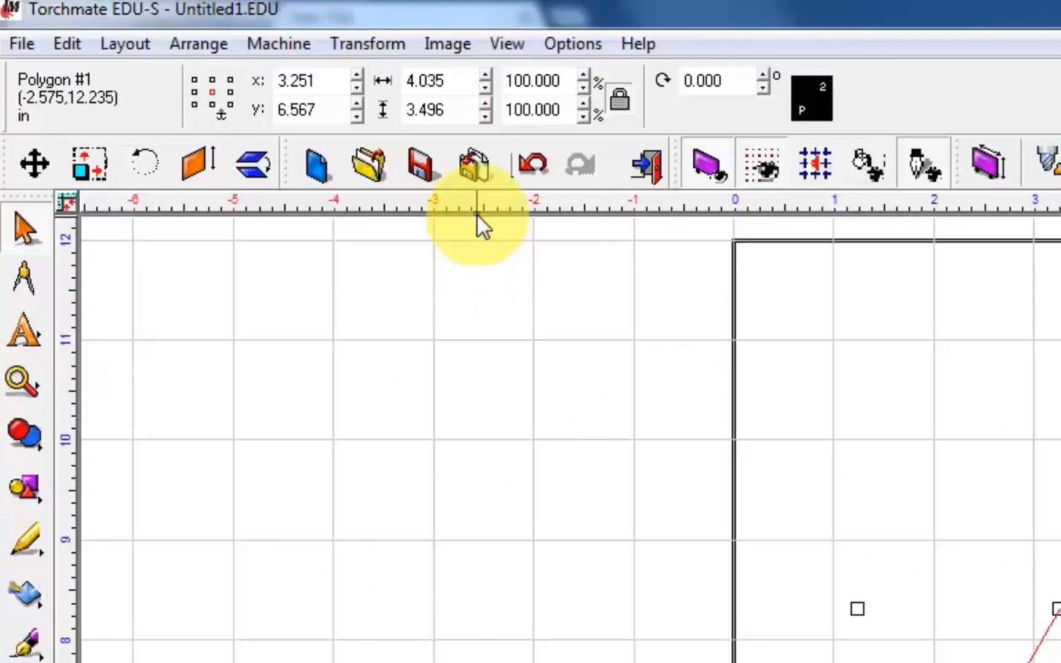
# Set the triangle's width to 5 inches with its proportions locked
pyautogui.doubleClick(452, 81)
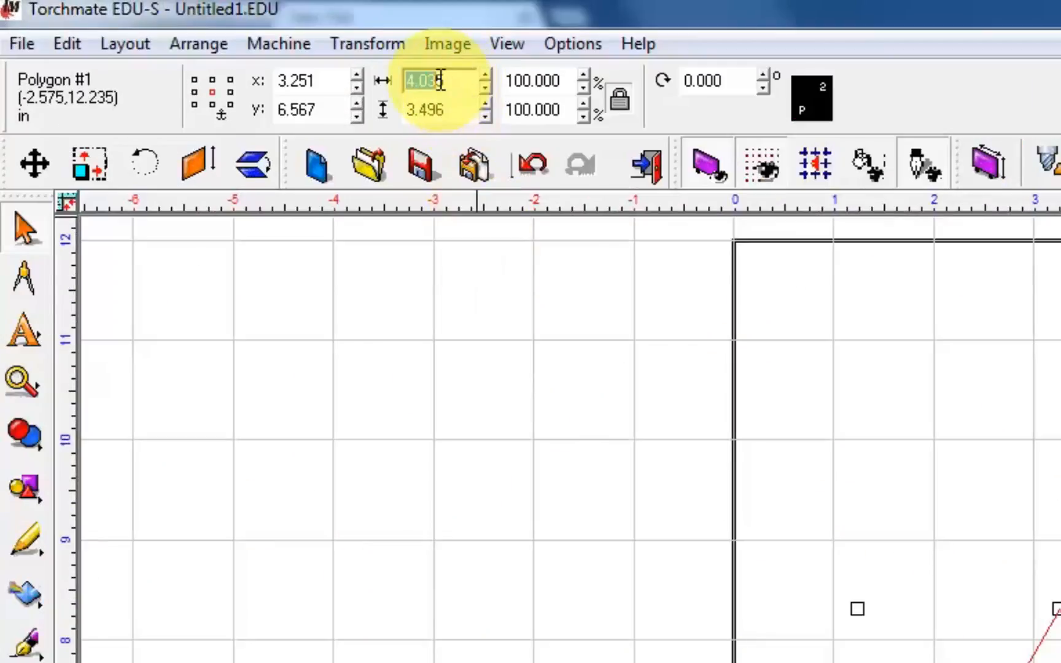
pyautogui.click(462, 79)
pyautogui.moveTo(458, 78); pyautogui.dragTo(409, 81)
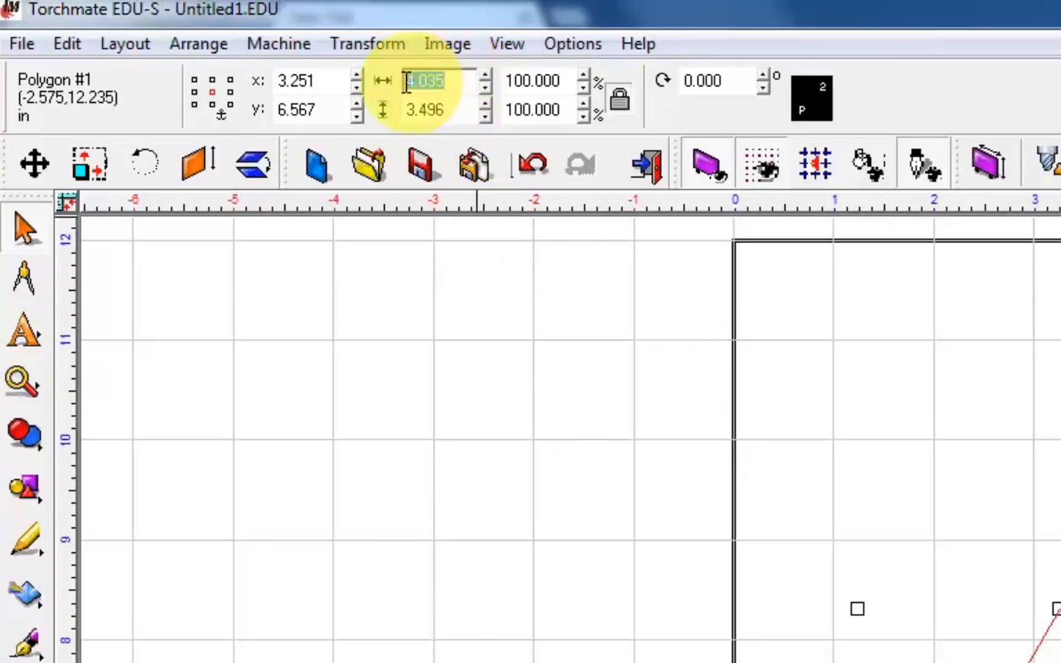
pyautogui.write('5')
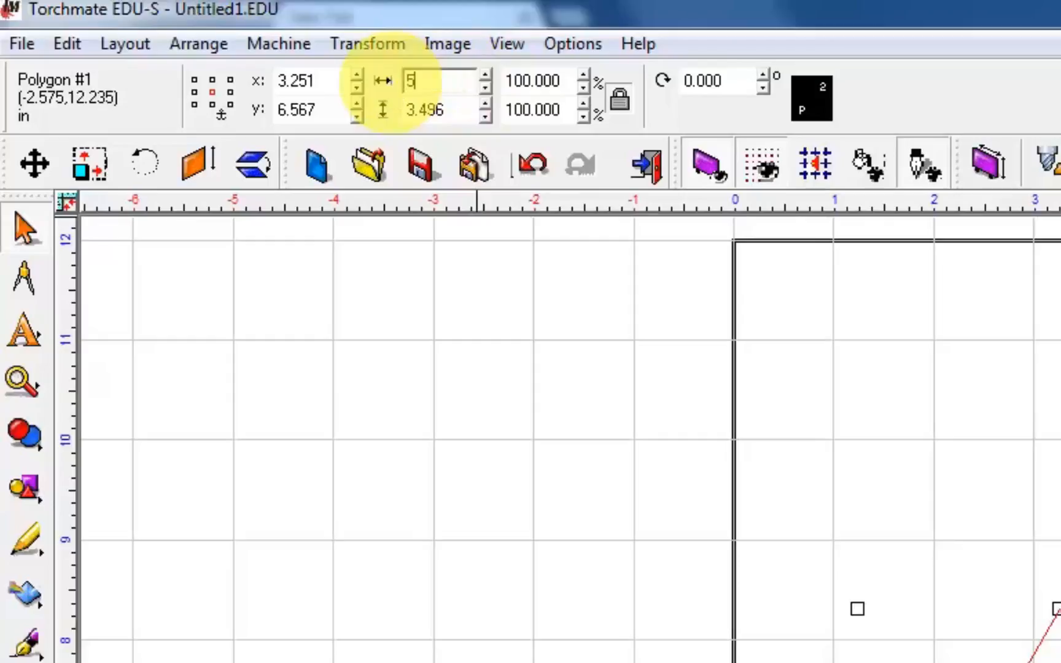
pyautogui.press('Return')
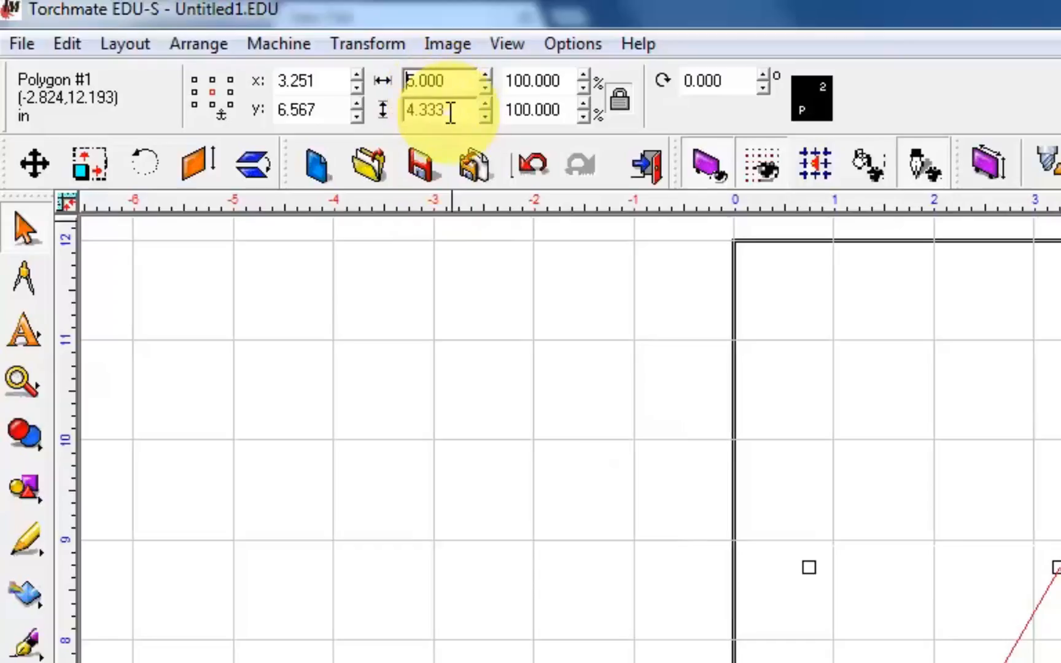
# Set the triangle's height alone to 10 inches with proportions unlocked, and move it into the material's lower-left corner
pyautogui.click(624, 101)
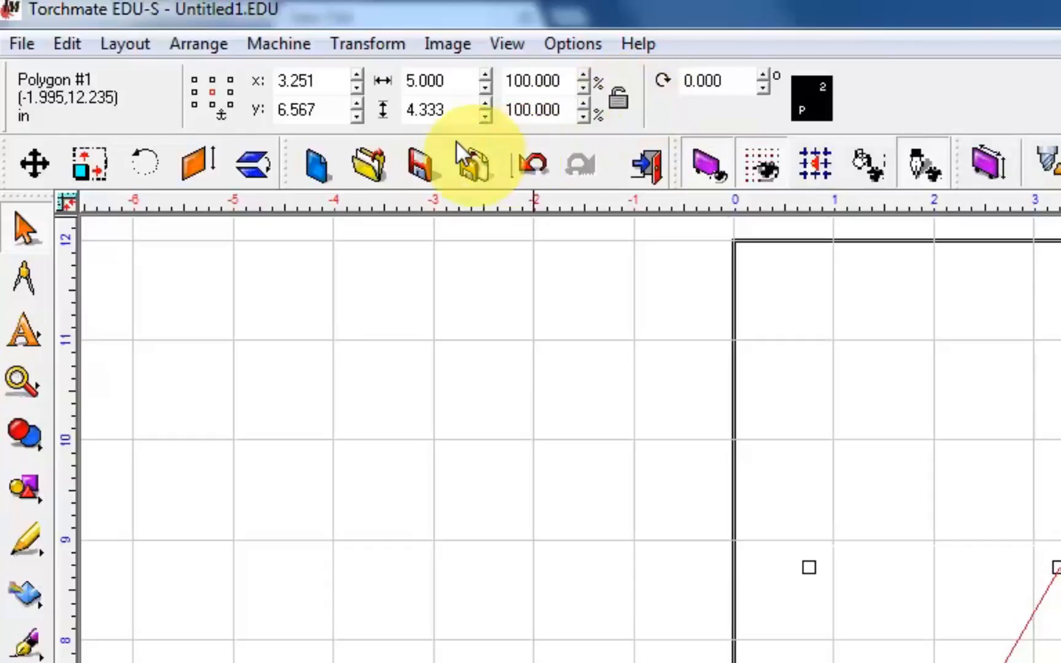
pyautogui.click(451, 111)
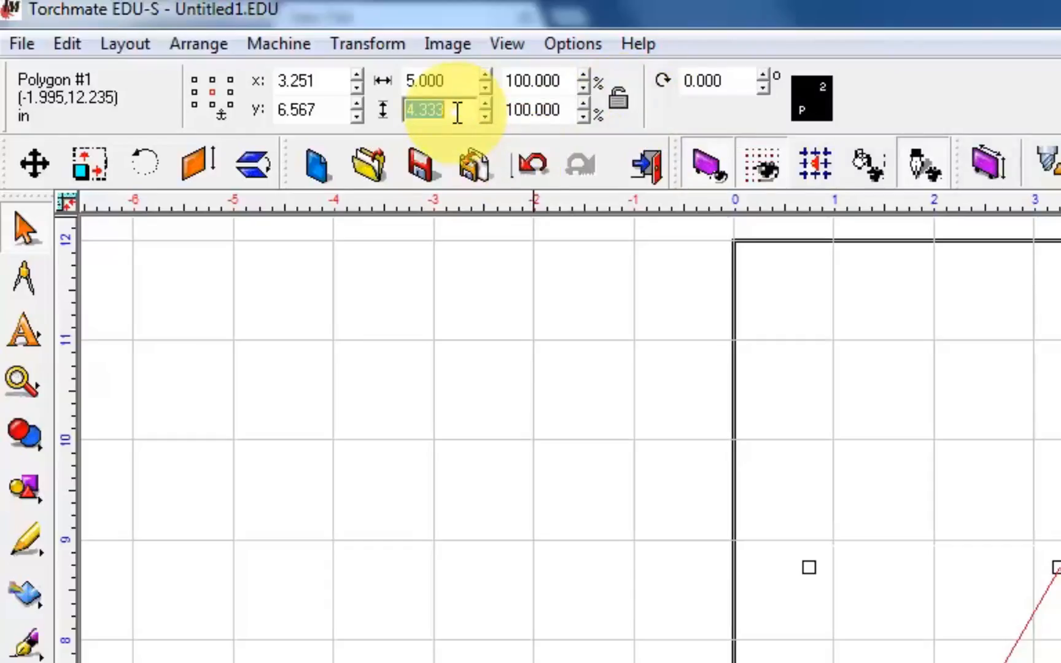
pyautogui.write('10')
pyautogui.press('Return')
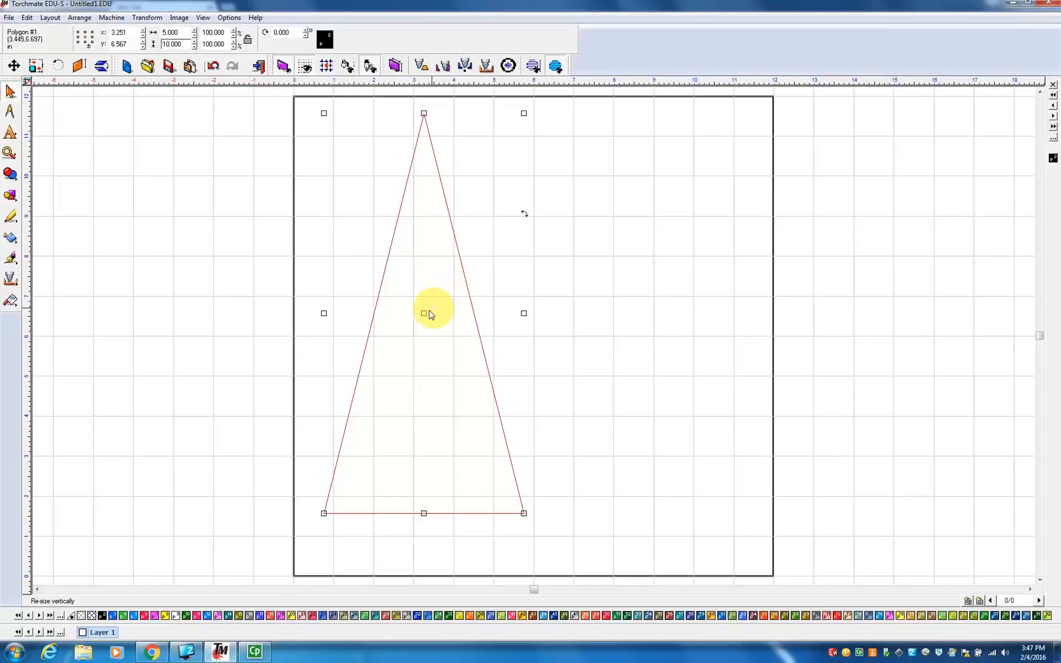
pyautogui.moveTo(424, 313); pyautogui.dragTo(395, 375)
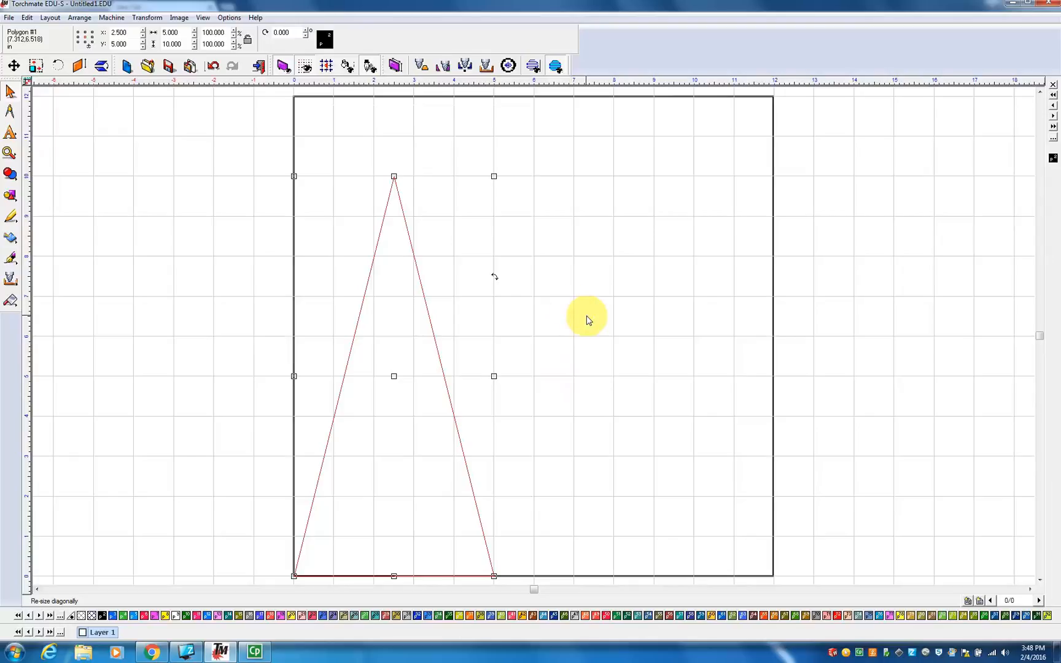
# Duplicate the triangle twice to make three identical triangles
pyautogui.click(28, 18)
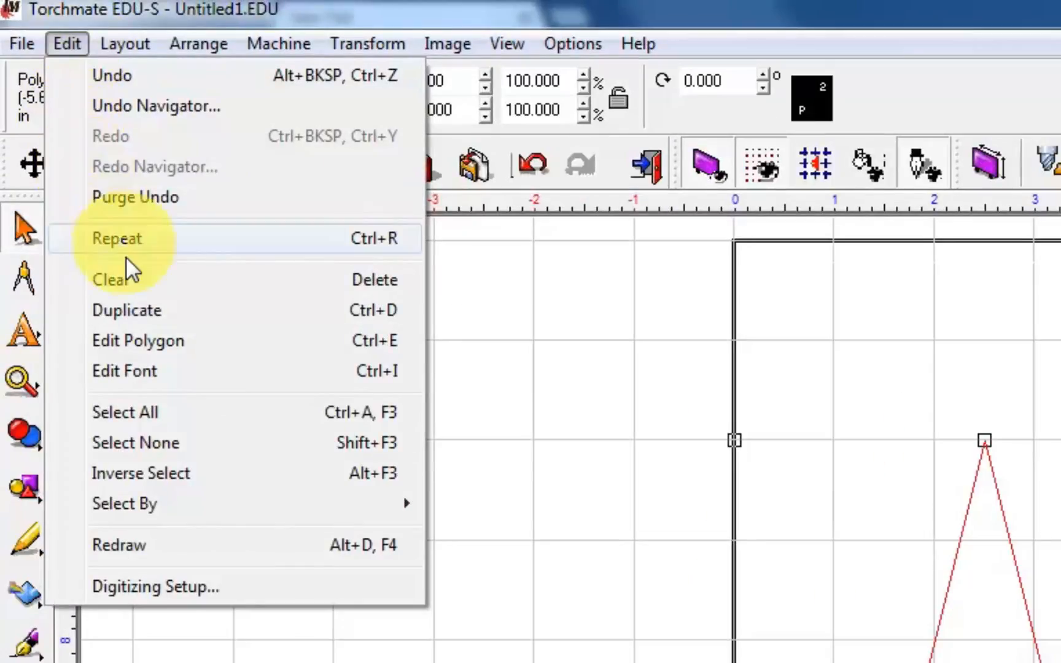
pyautogui.click(134, 307)
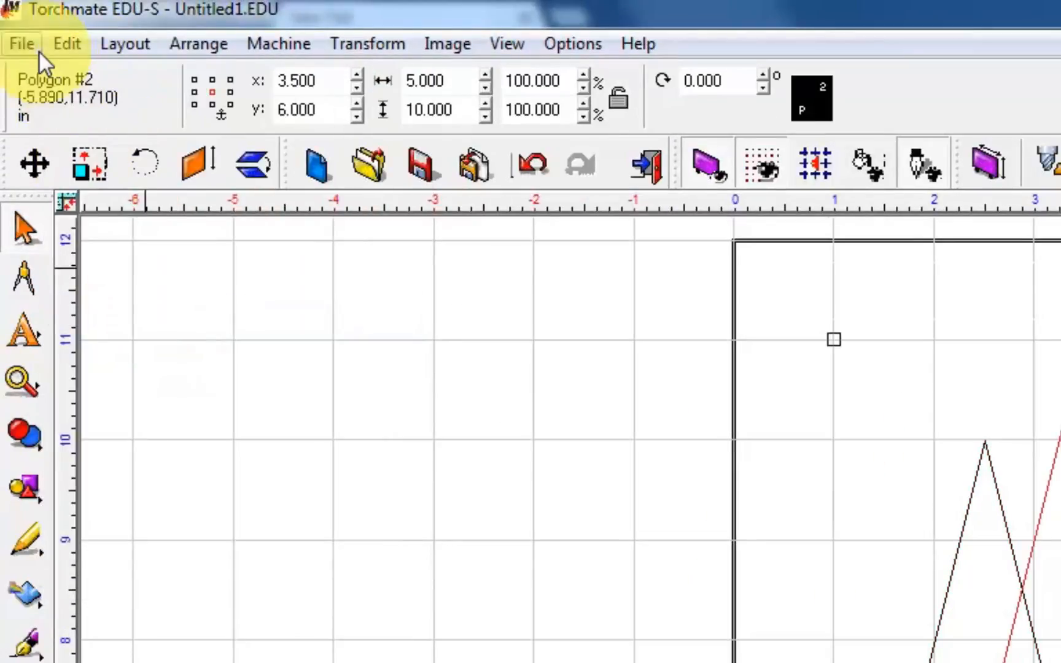
pyautogui.click(66, 49)
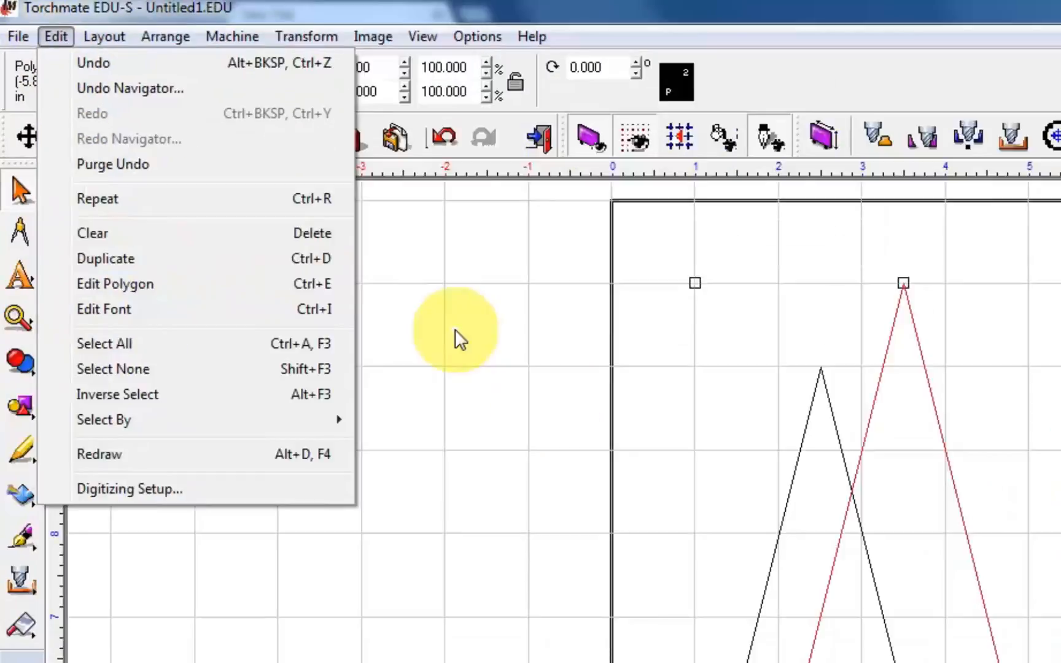
pyautogui.click(548, 399)
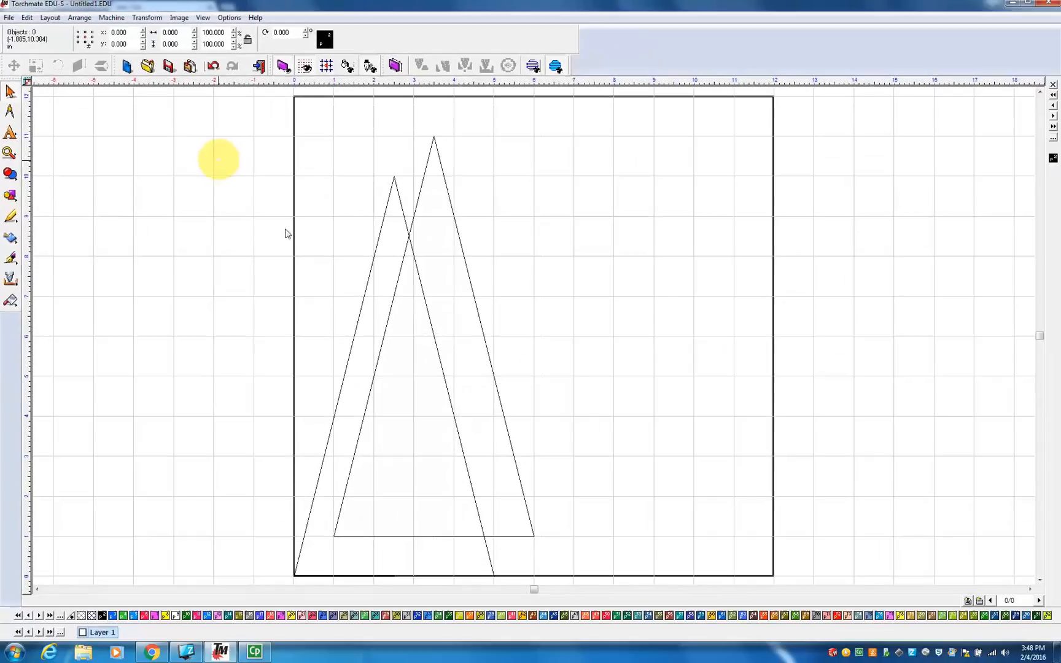
pyautogui.click(478, 311)
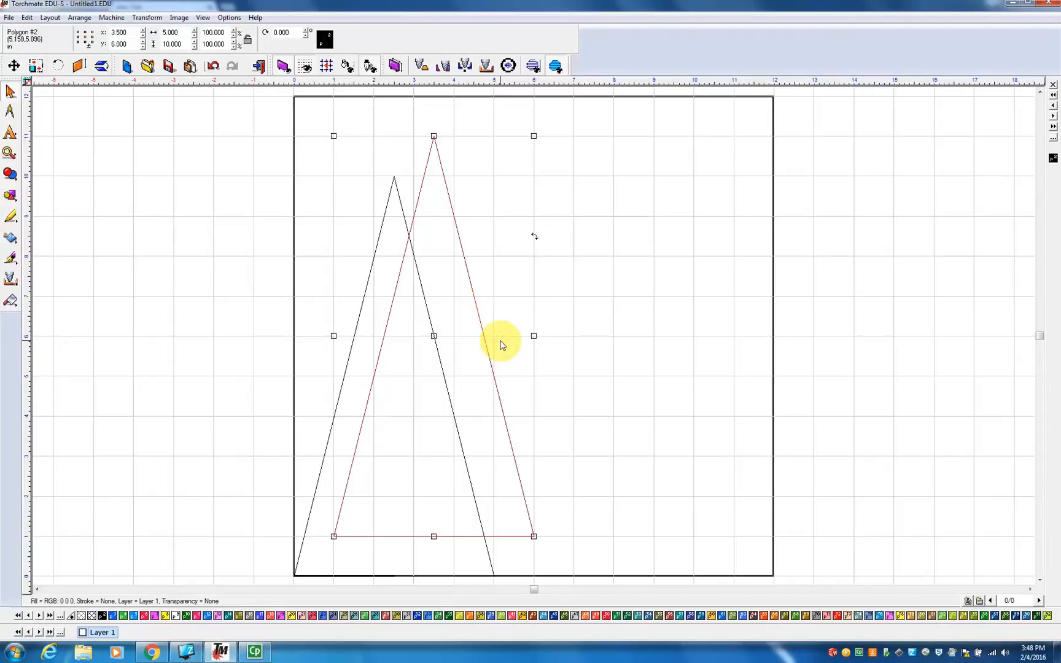
pyautogui.hotkey('ctrl', 'd')
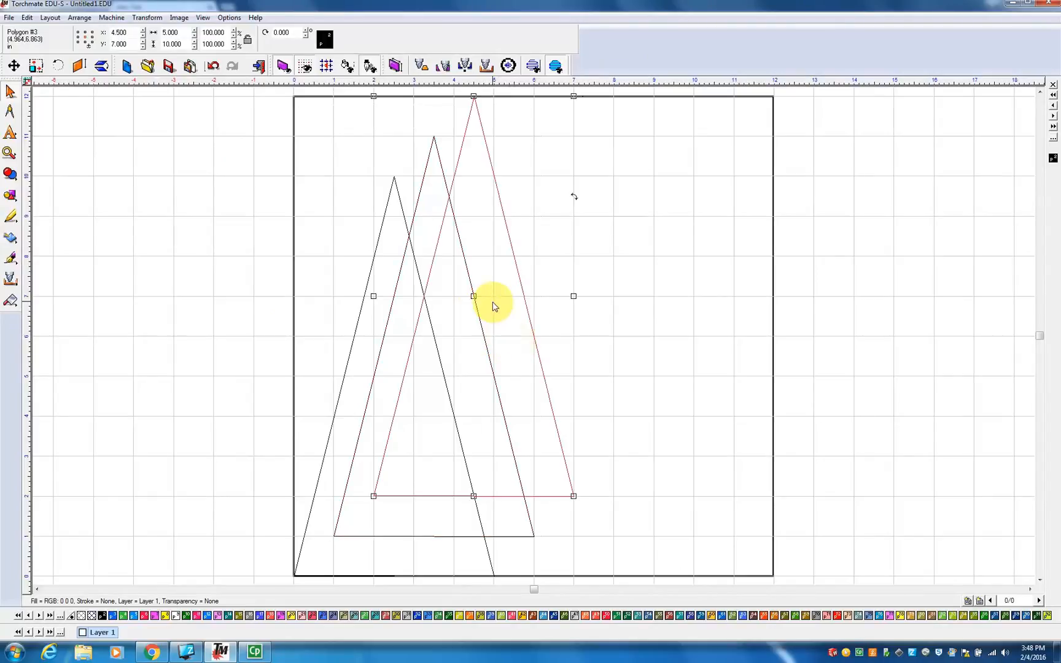
# Spread out the copies, centring the third at about 13.2, 5.2 and the second at about 8.0, 7.2, and deselect
pyautogui.moveTo(473, 296); pyautogui.dragTo(821, 367)
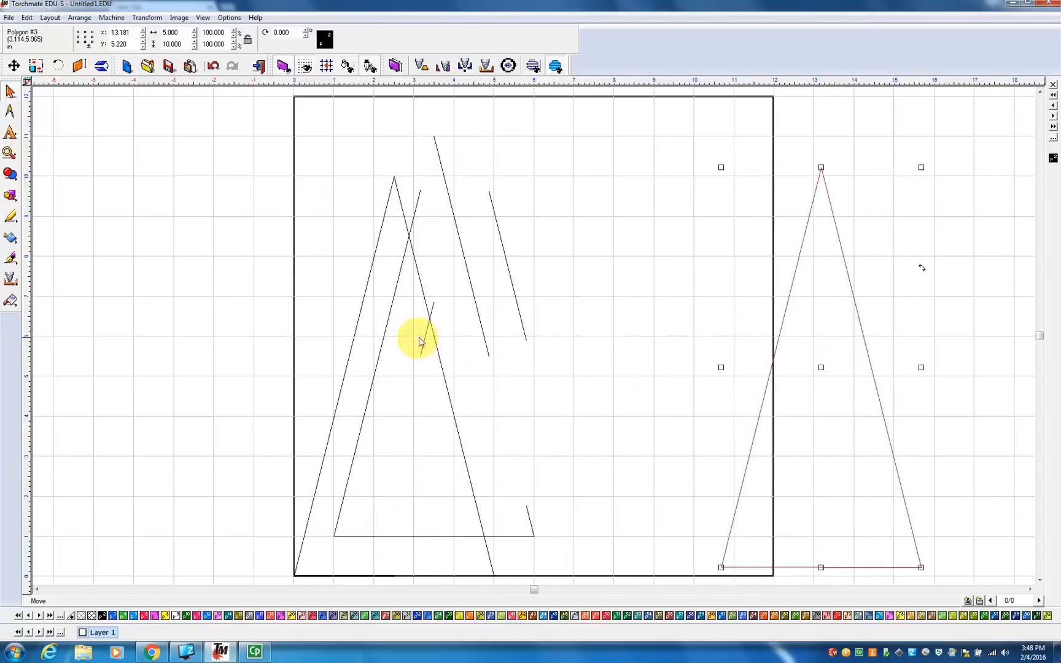
pyautogui.click(492, 284)
pyautogui.click(468, 274)
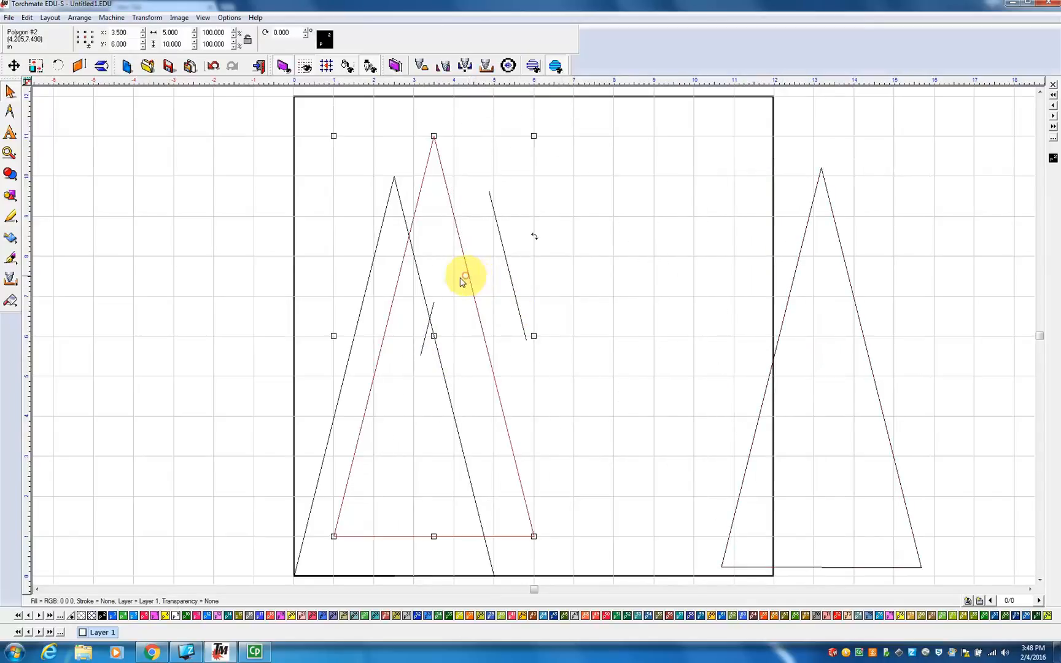
pyautogui.moveTo(433, 335); pyautogui.dragTo(614, 288)
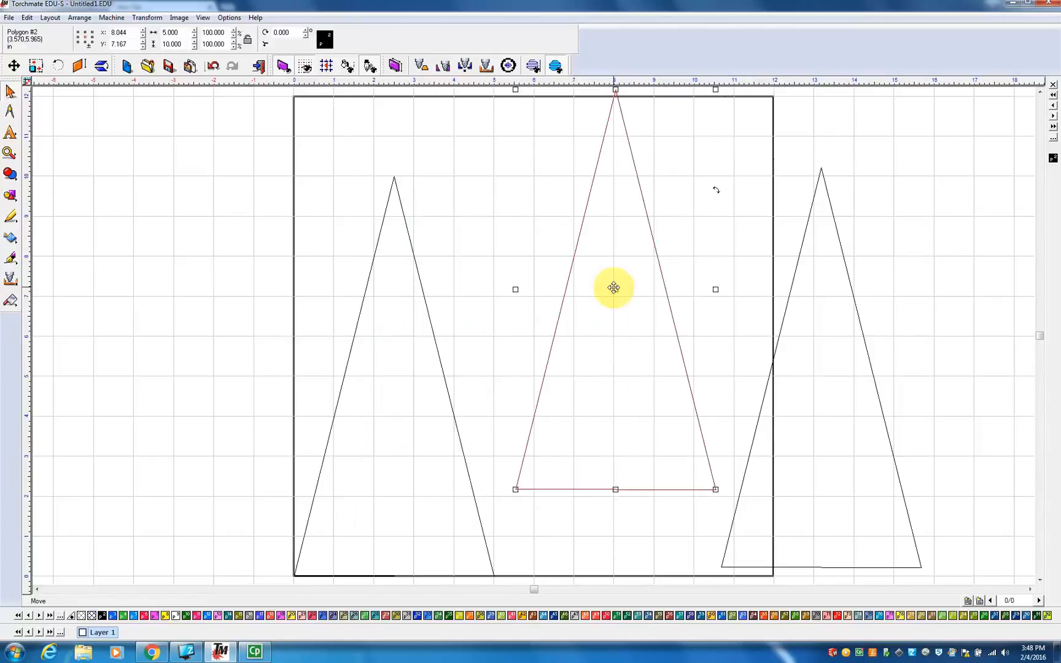
pyautogui.click(136, 351)
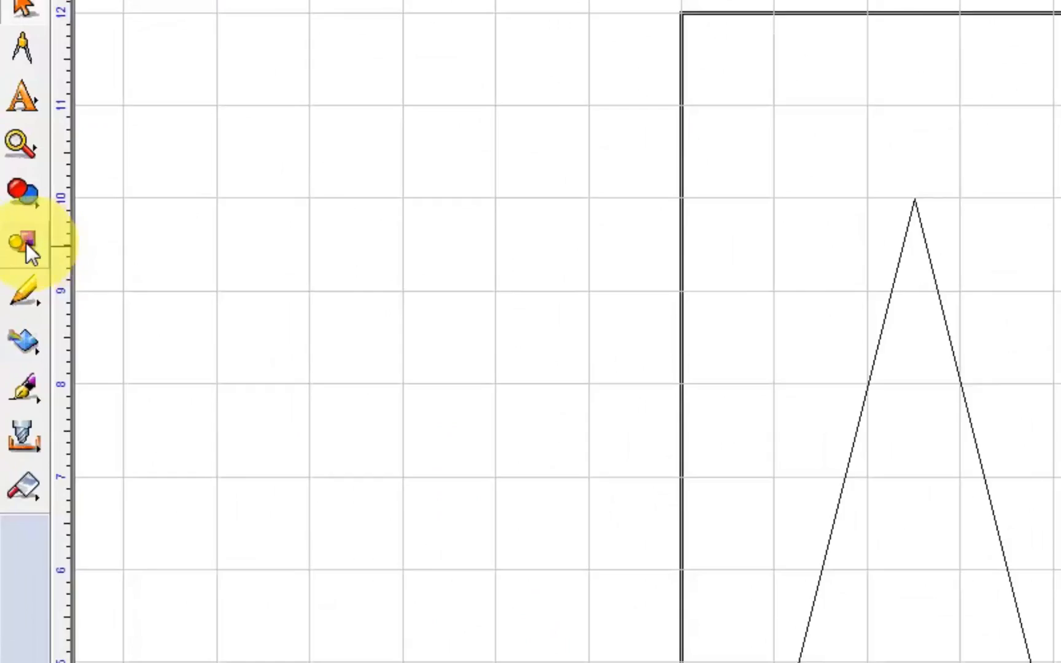
# Draw a seven-pointed star about 3.0 by 3.0 inches inside the lower part of the first triangle
pyautogui.click(11, 195)
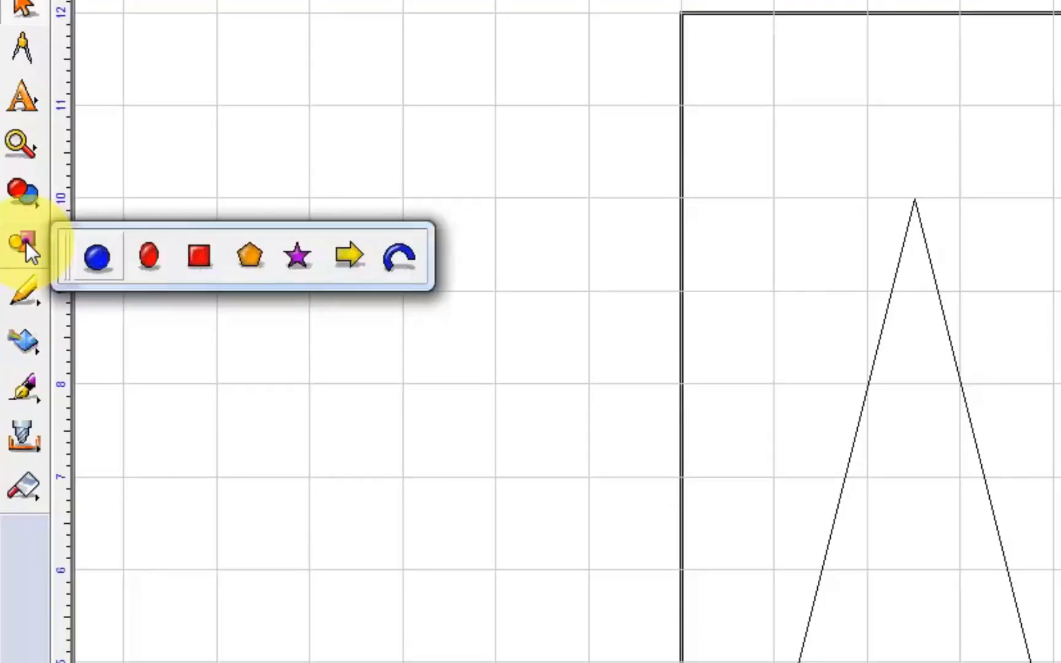
pyautogui.click(287, 249)
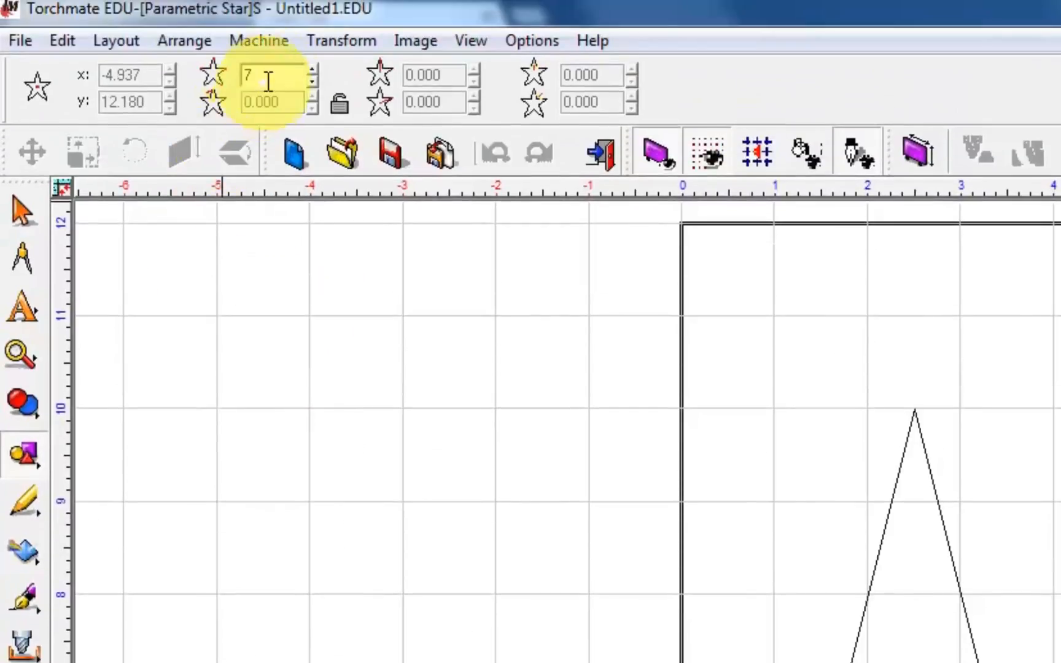
pyautogui.doubleClick(273, 74)
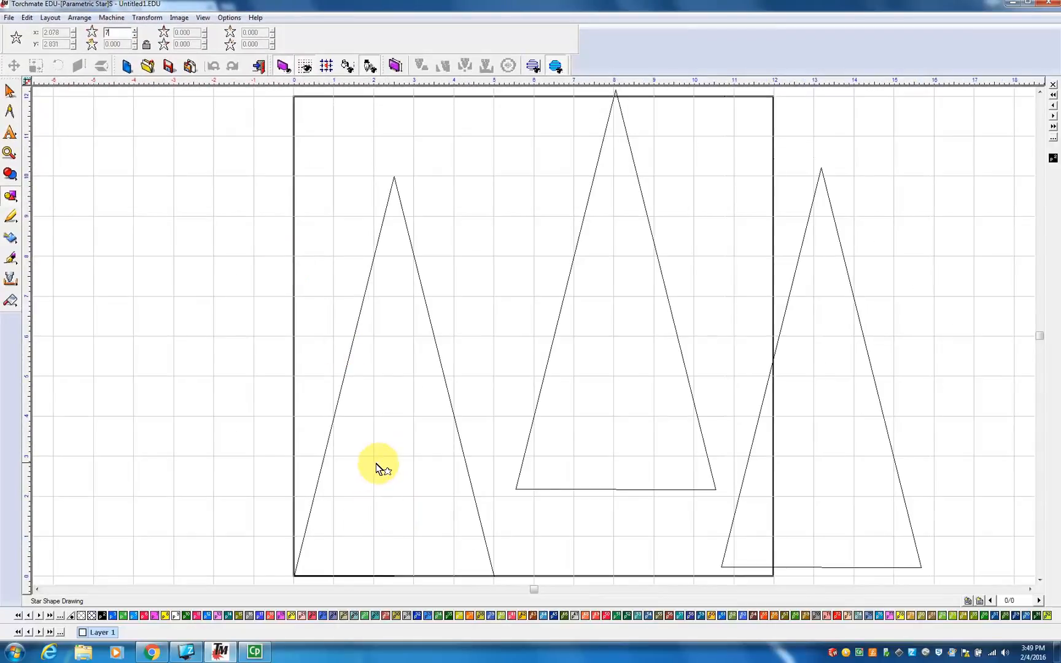
pyautogui.moveTo(373, 462); pyautogui.dragTo(425, 571)
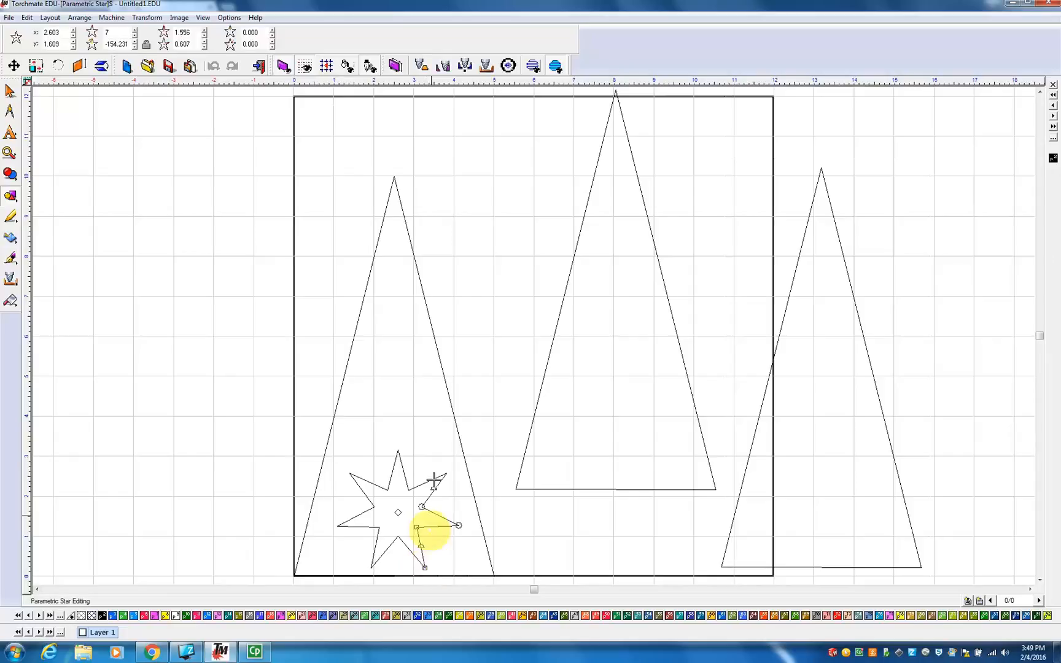
pyautogui.press('space')
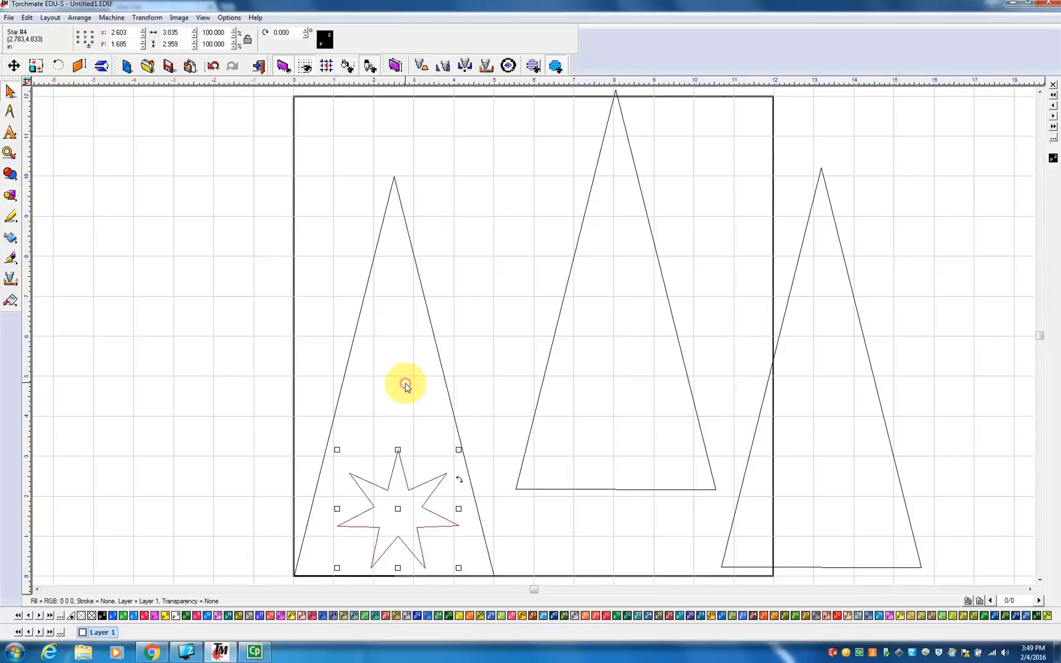
# Enlarge the star to about 3.4 by 3.3 inches, move its centre to about 3.0, 2.2, and deselect it
pyautogui.moveTo(400, 509); pyautogui.dragTo(384, 491)
pyautogui.moveTo(445, 430); pyautogui.dragTo(466, 421)
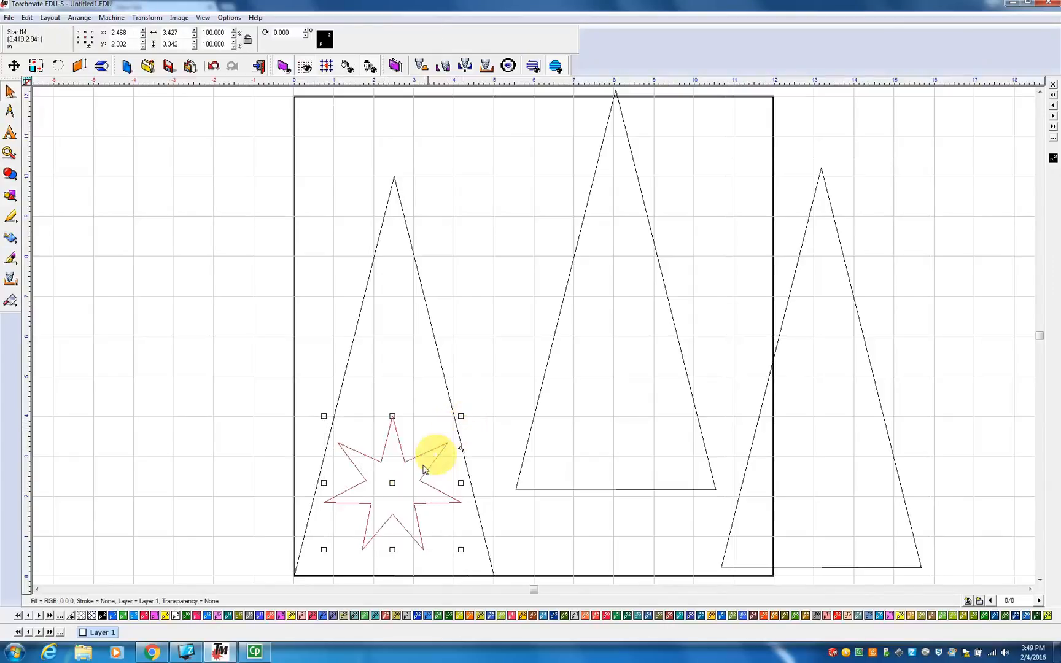
pyautogui.moveTo(391, 484); pyautogui.dragTo(415, 488)
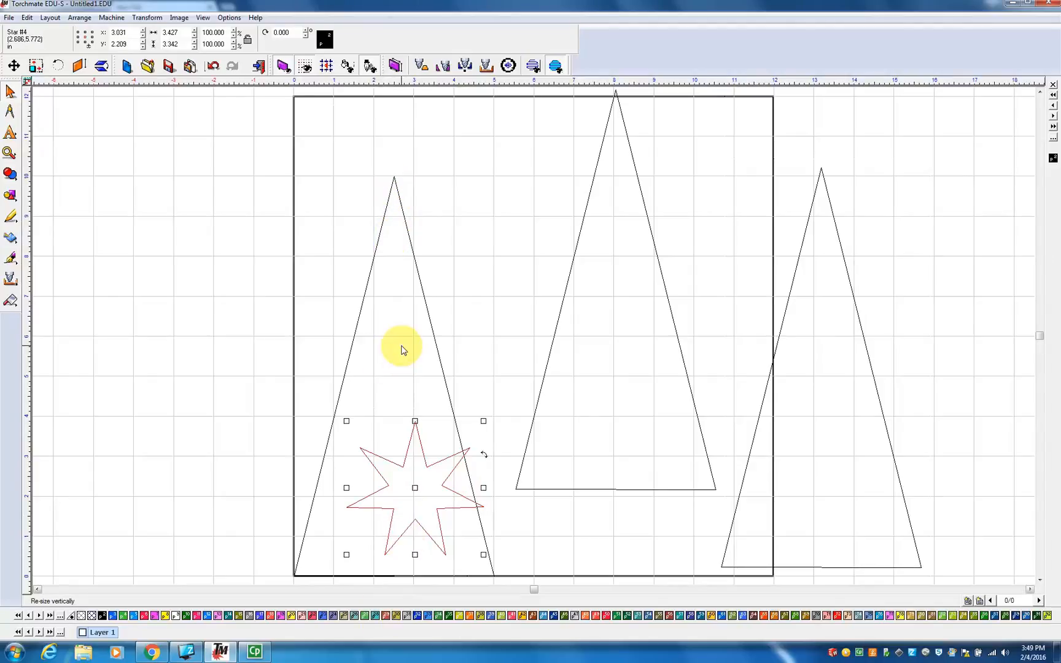
pyautogui.click(457, 367)
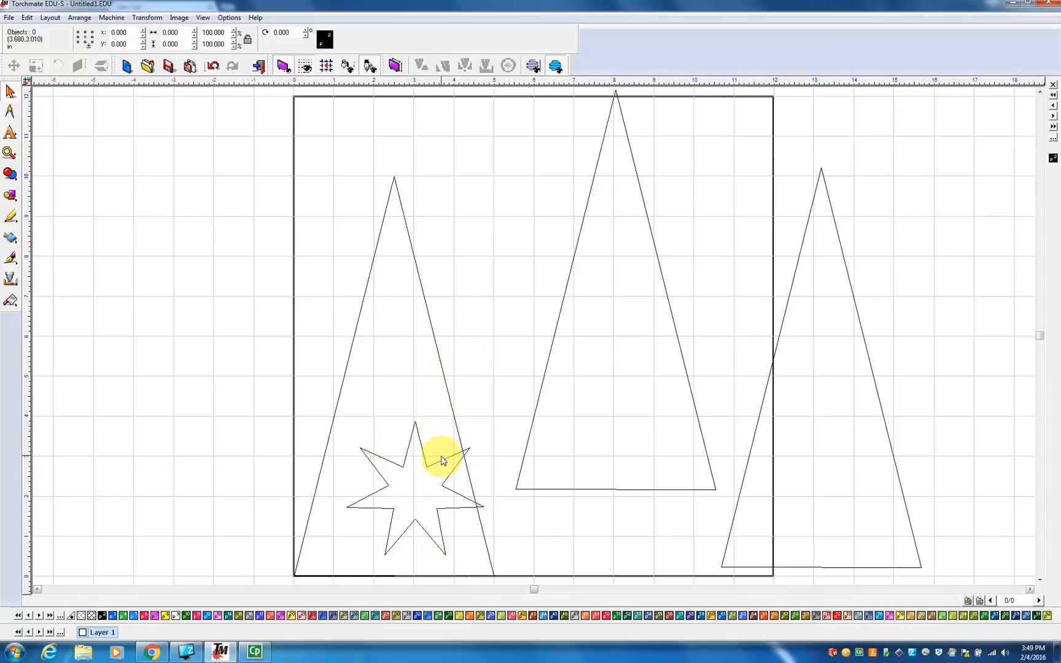
# Align the star and the first triangle to each other by centring them horizontally, and deselect them
pyautogui.click(424, 461)
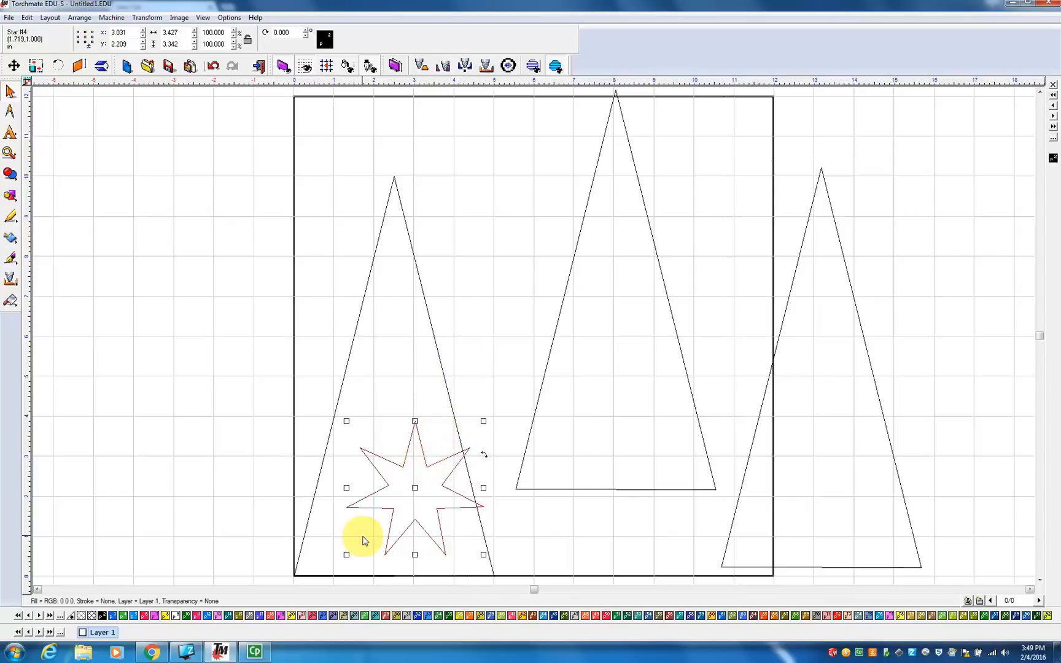
pyautogui.keyDown('shift'); pyautogui.click(439, 363); pyautogui.keyUp('shift')
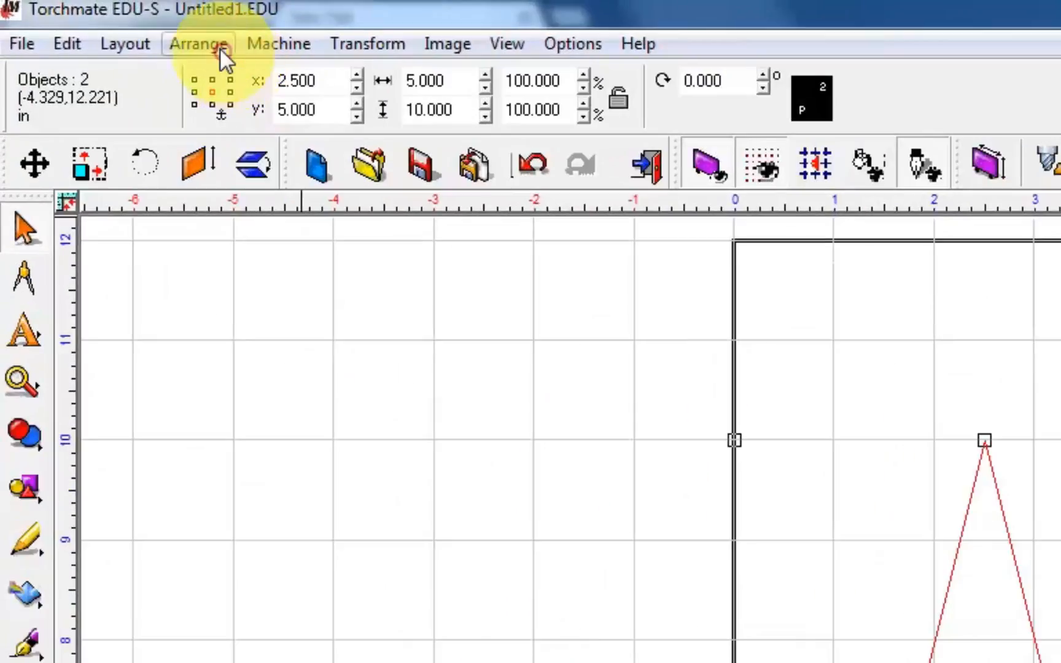
pyautogui.click(88, 19)
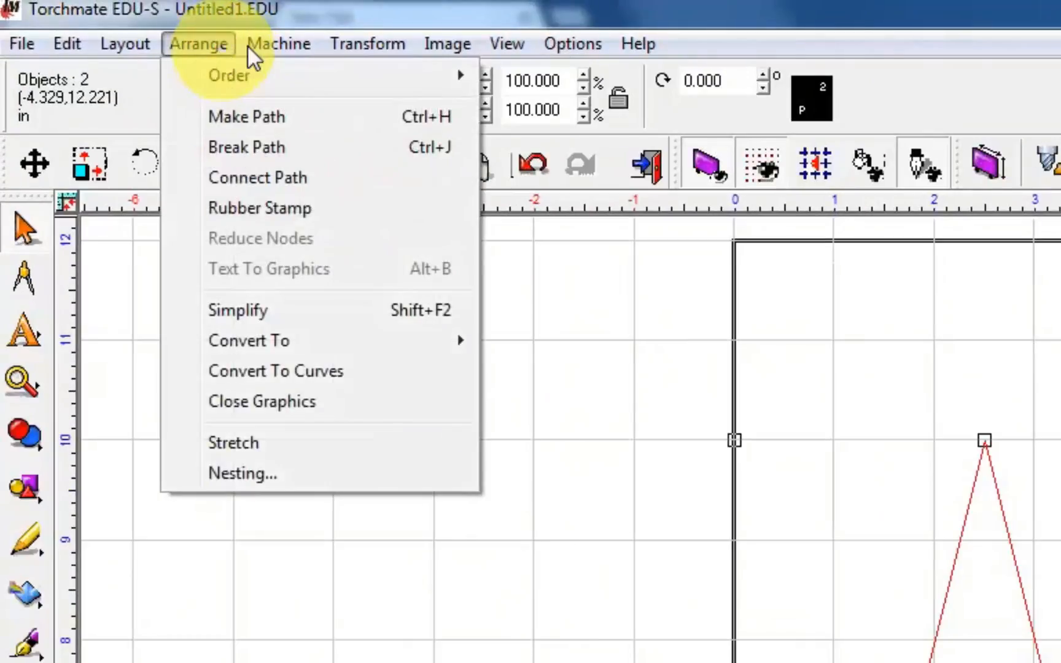
pyautogui.moveTo(153, 41)
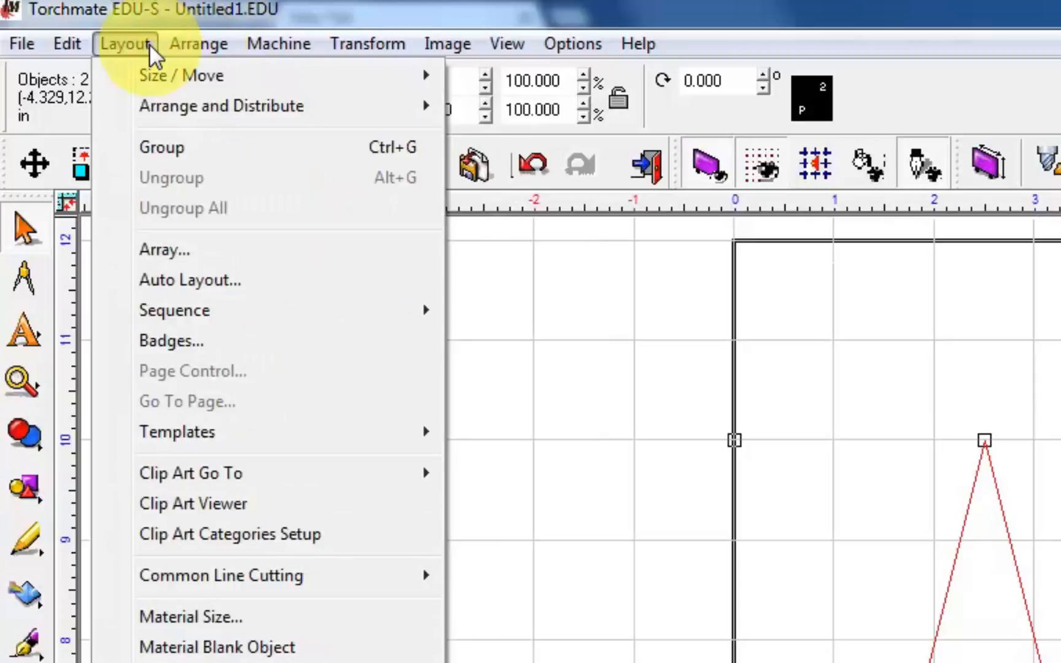
pyautogui.moveTo(171, 117)
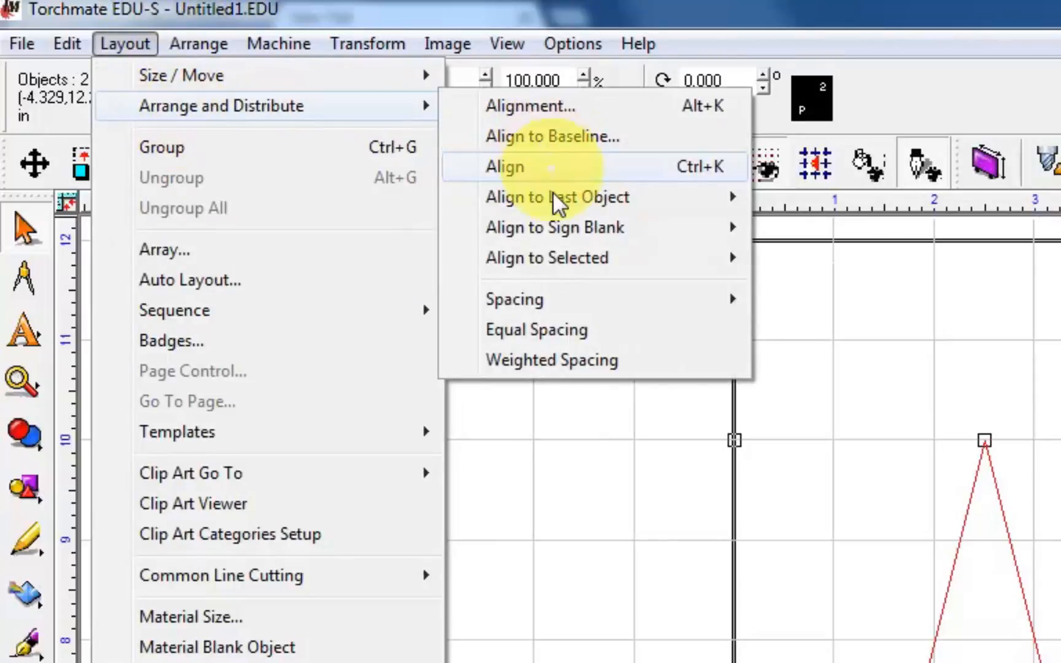
pyautogui.moveTo(574, 254)
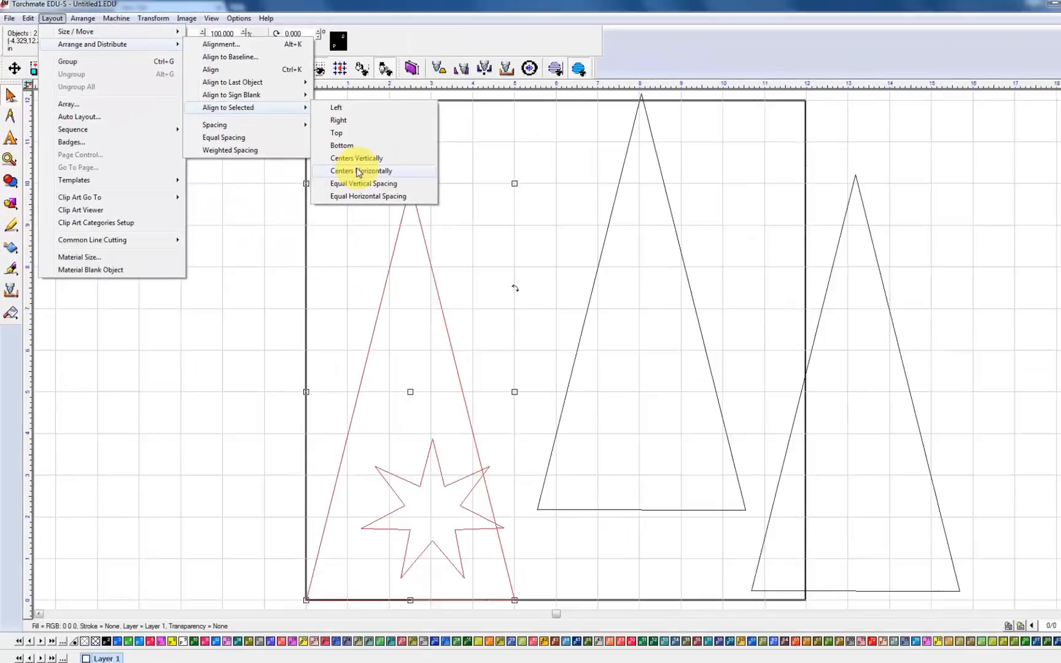
pyautogui.click(861, 410)
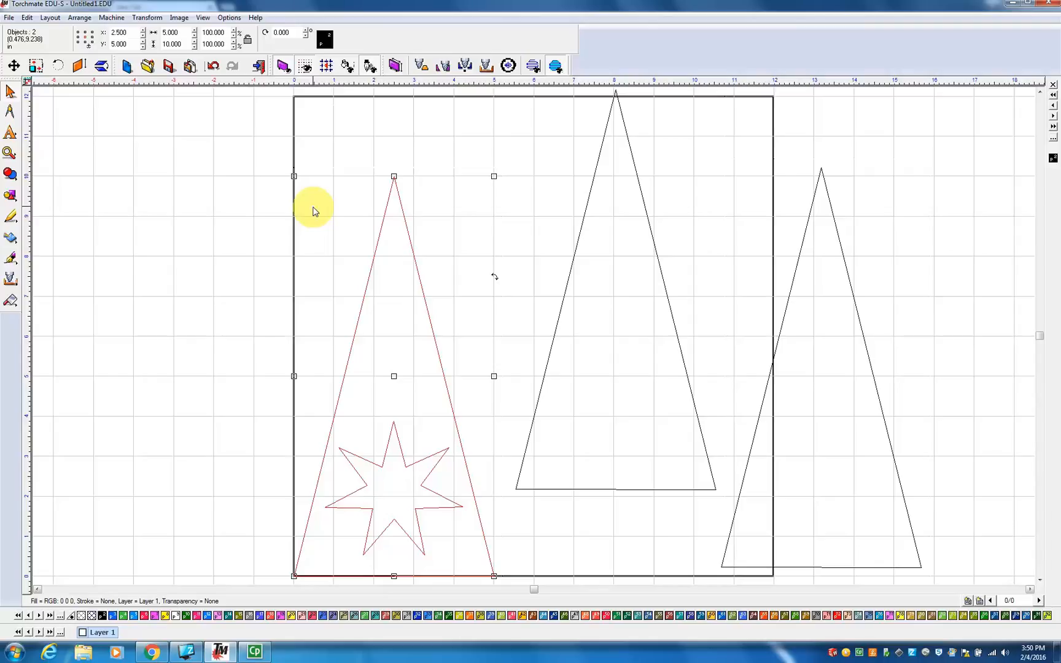
pyautogui.click(237, 283)
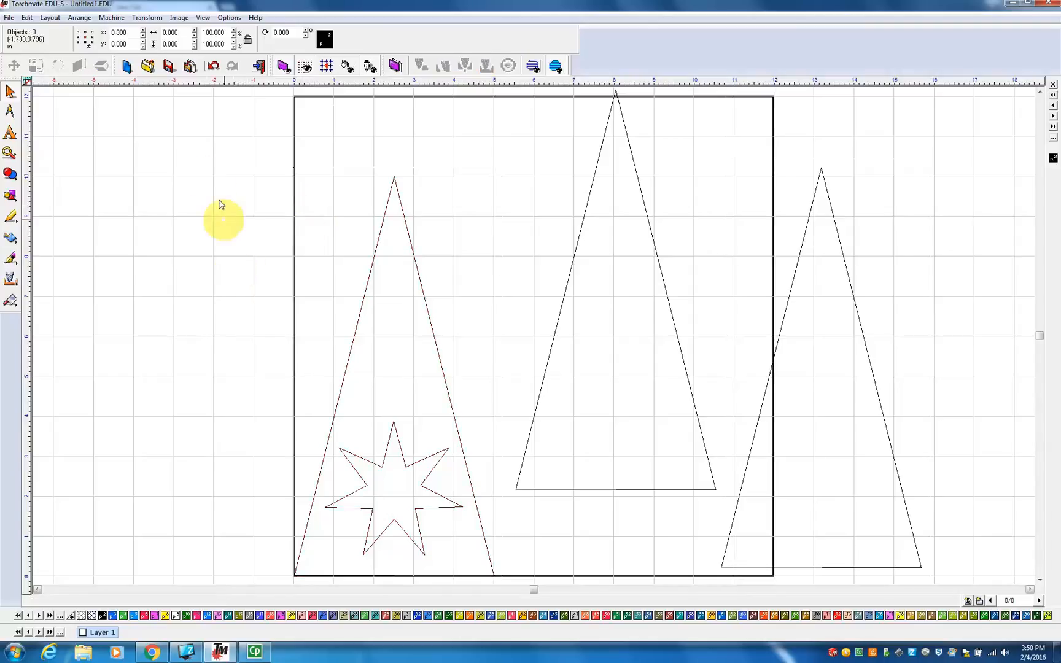
# Preview the shapes with their fill shown, and return to the outline display
pyautogui.click(204, 18)
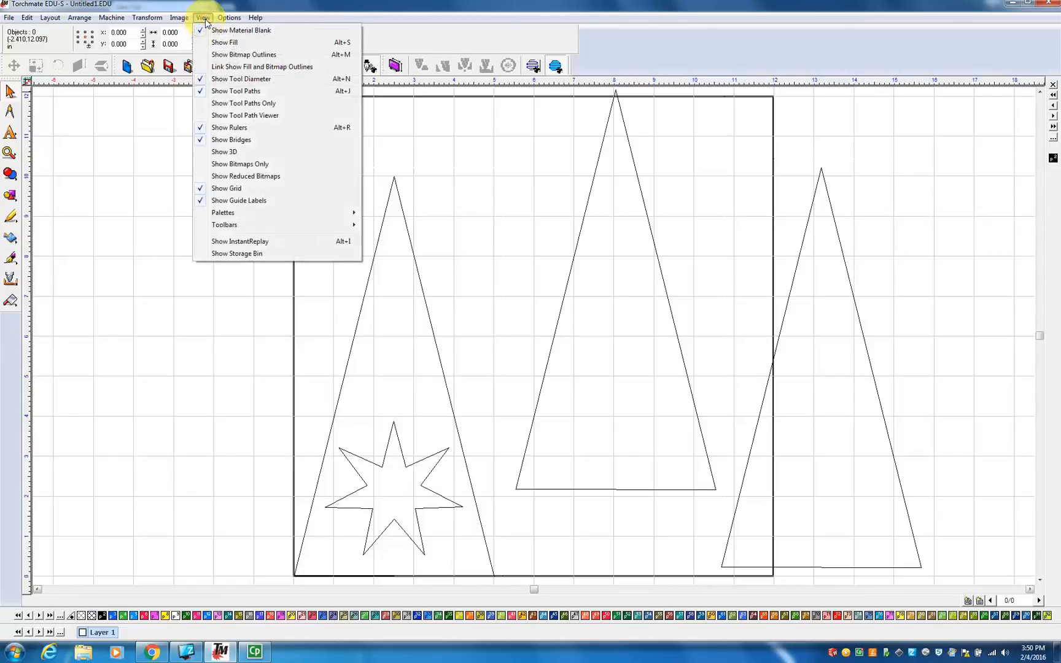
pyautogui.click(221, 41)
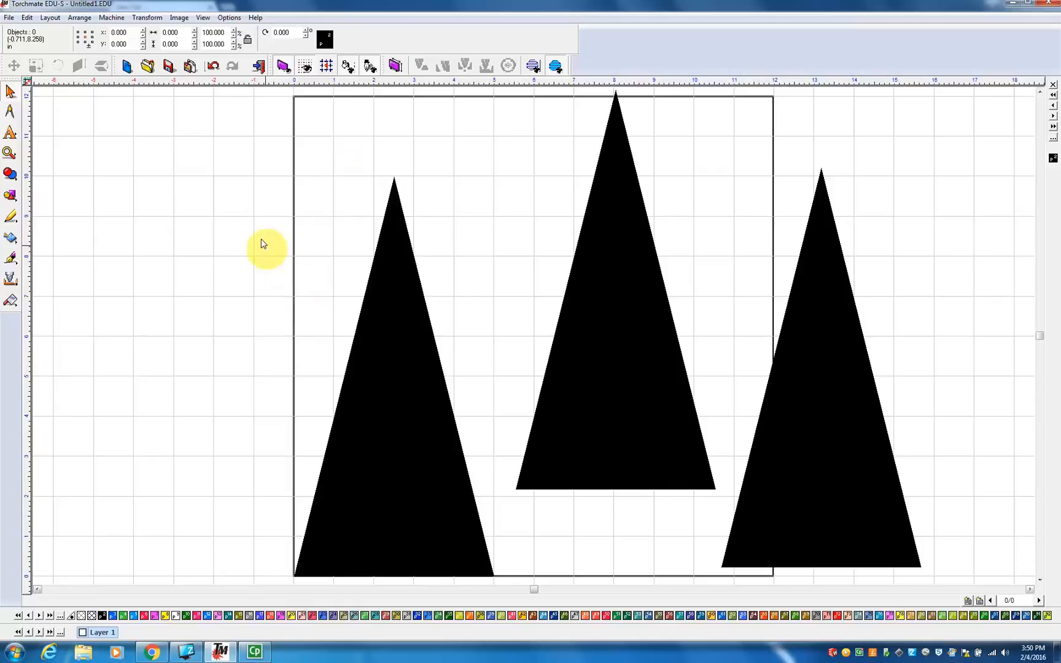
pyautogui.click(205, 18)
pyautogui.click(215, 43)
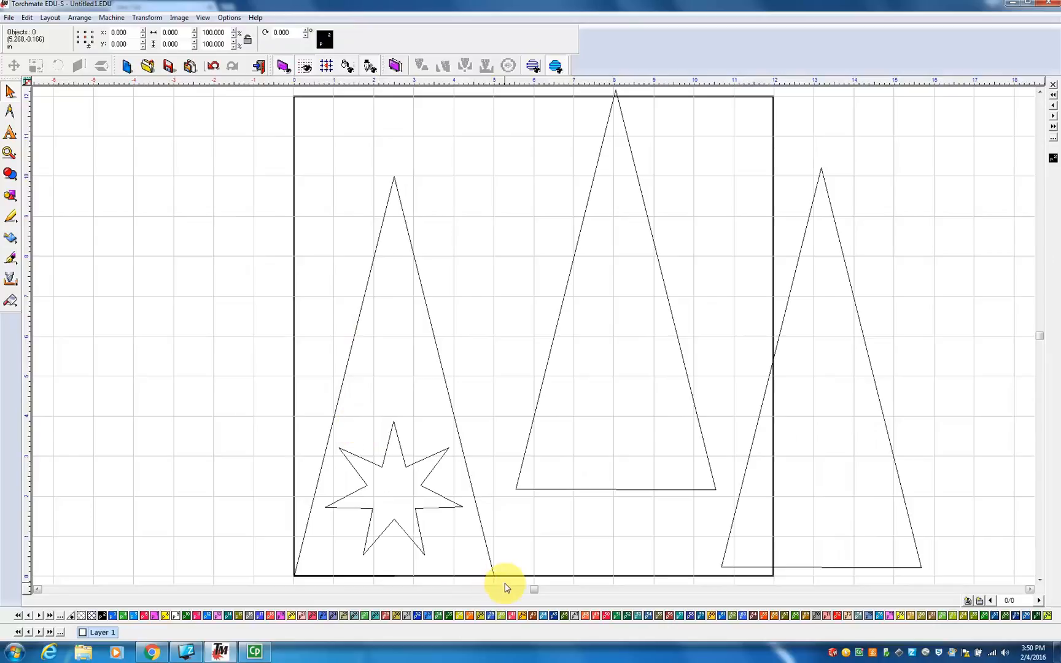
# Make one path from the first triangle and its star, and show the fill of the shapes
pyautogui.moveTo(503, 585); pyautogui.dragTo(253, 152)
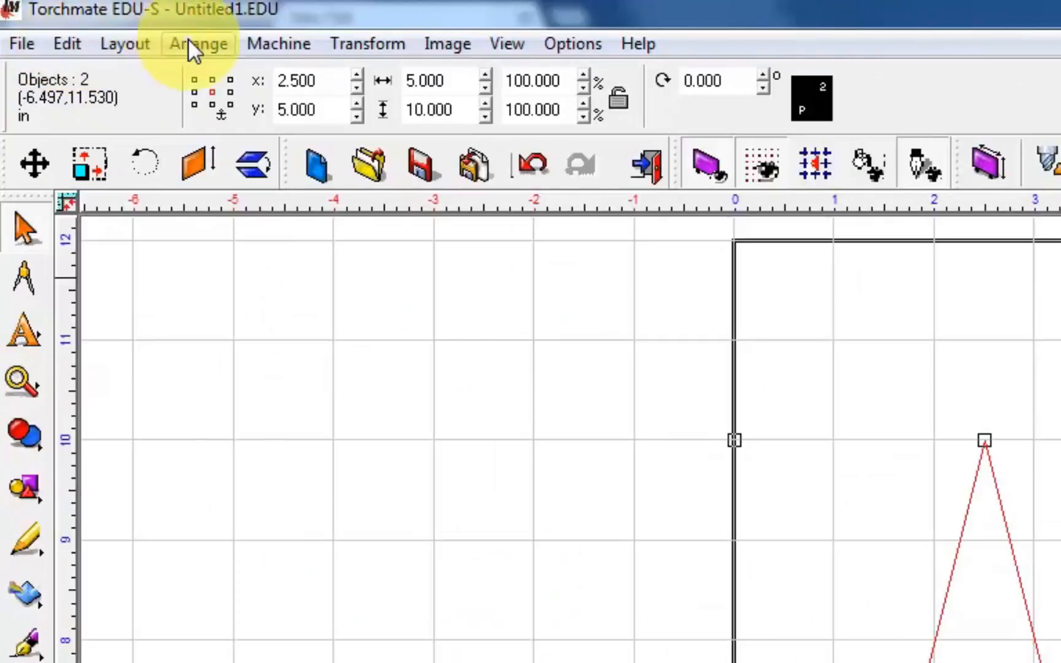
pyautogui.click(74, 17)
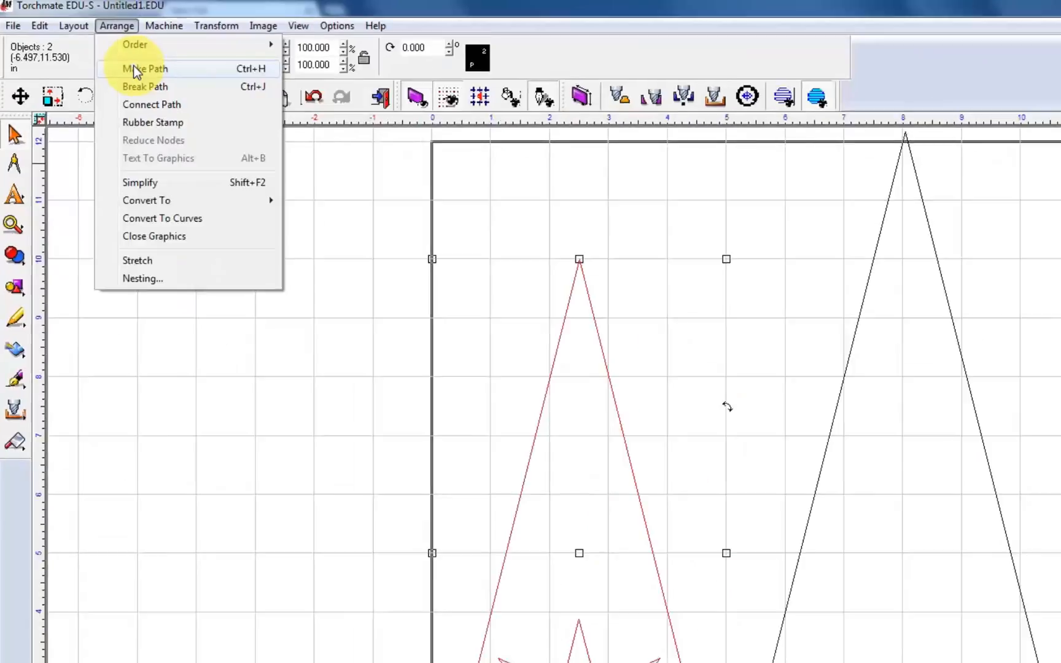
pyautogui.click(228, 117)
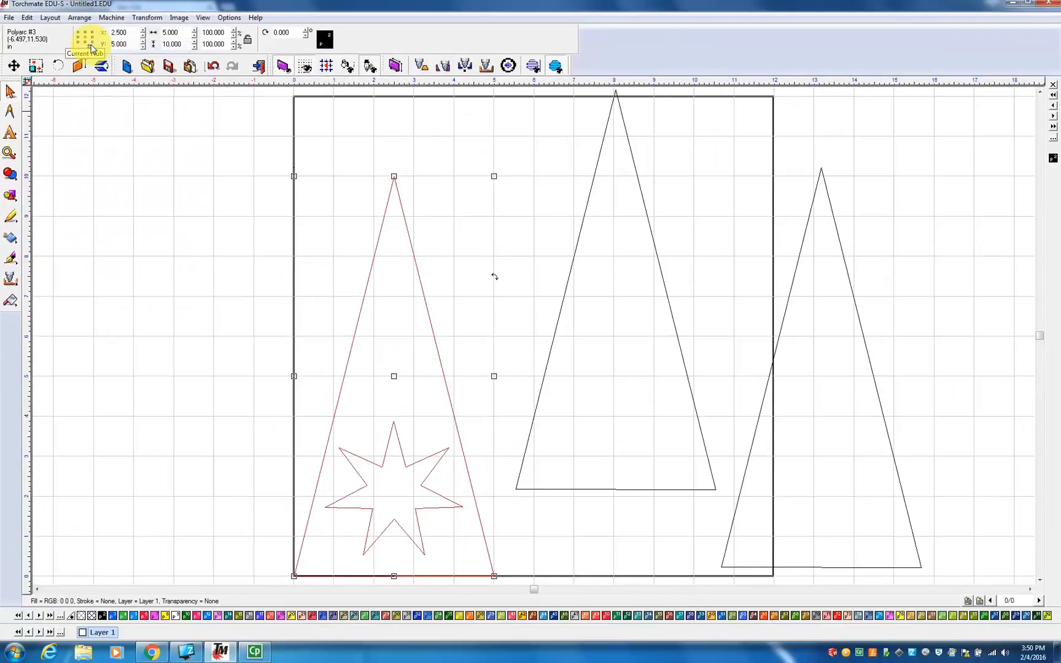
pyautogui.click(182, 386)
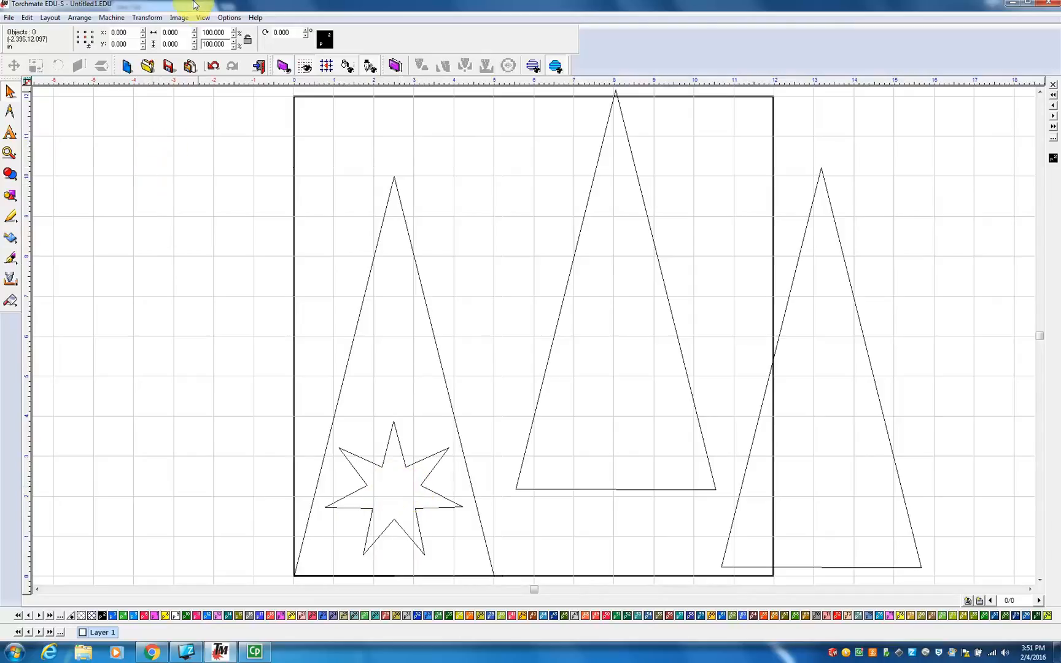
pyautogui.click(203, 18)
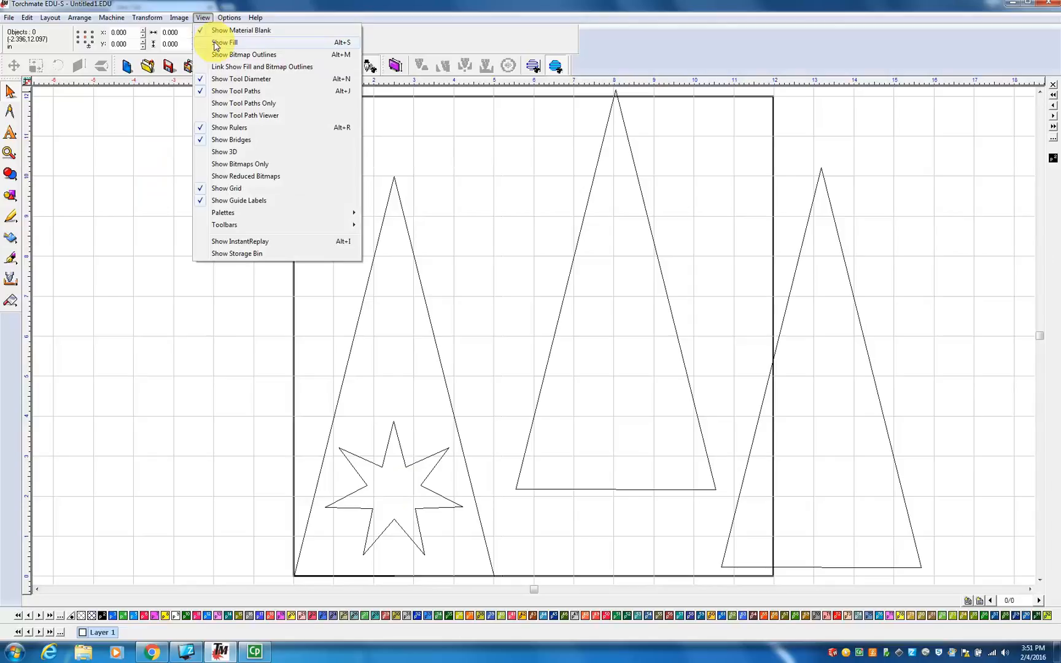
pyautogui.click(215, 43)
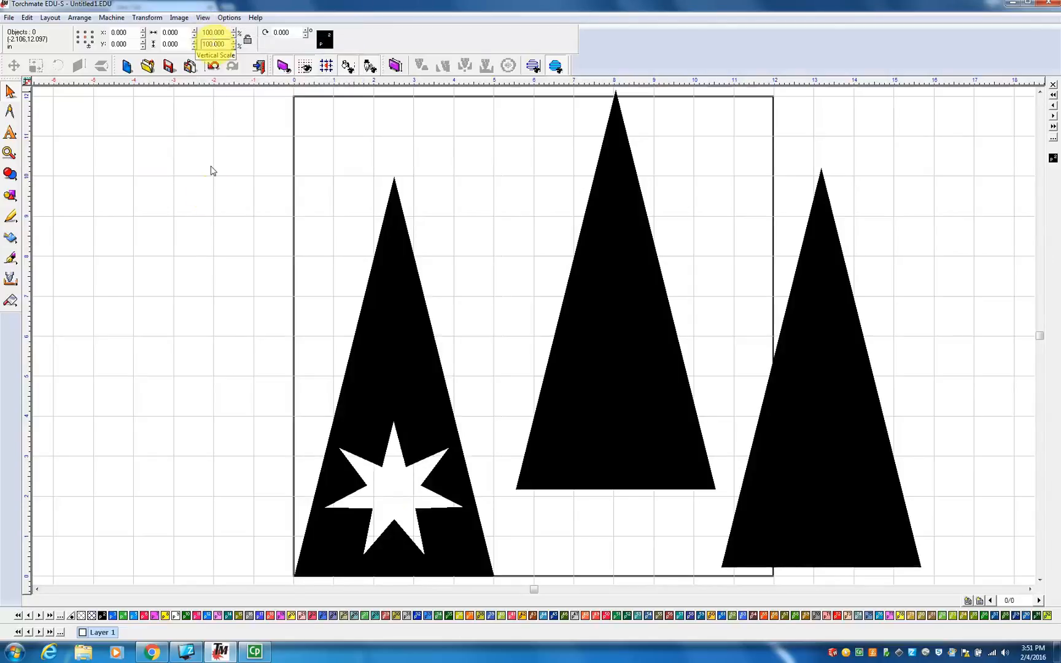